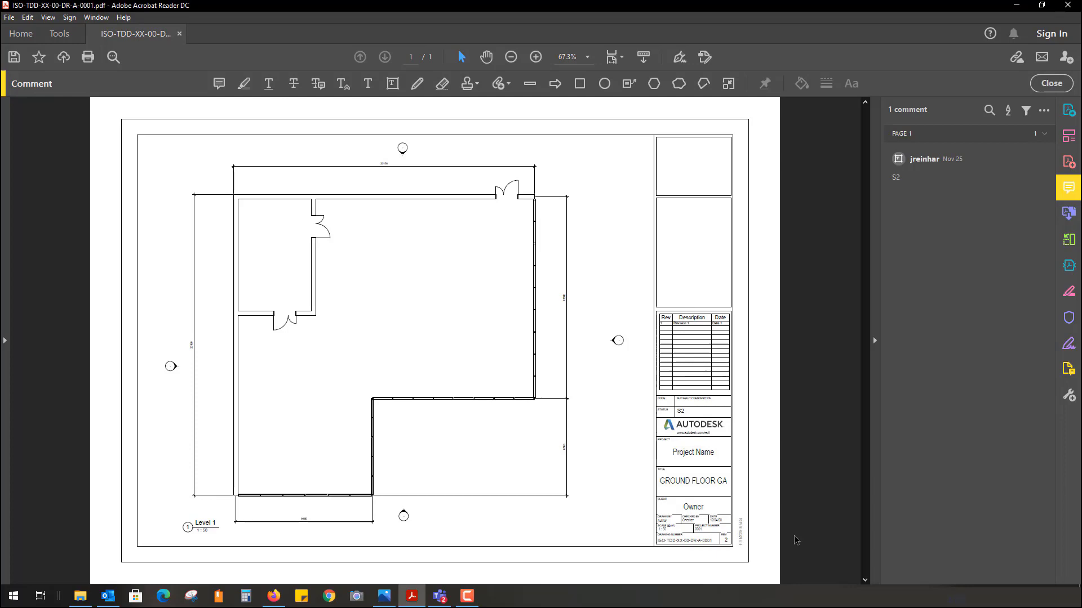
- Zoom into the drawing's title block in Acrobat, dismiss the stray comment popup, and return to BIM 360 Plans
scroll(820, 506, "up", 4, "ctrl")
scroll(803, 533, "up", 1, "ctrl")
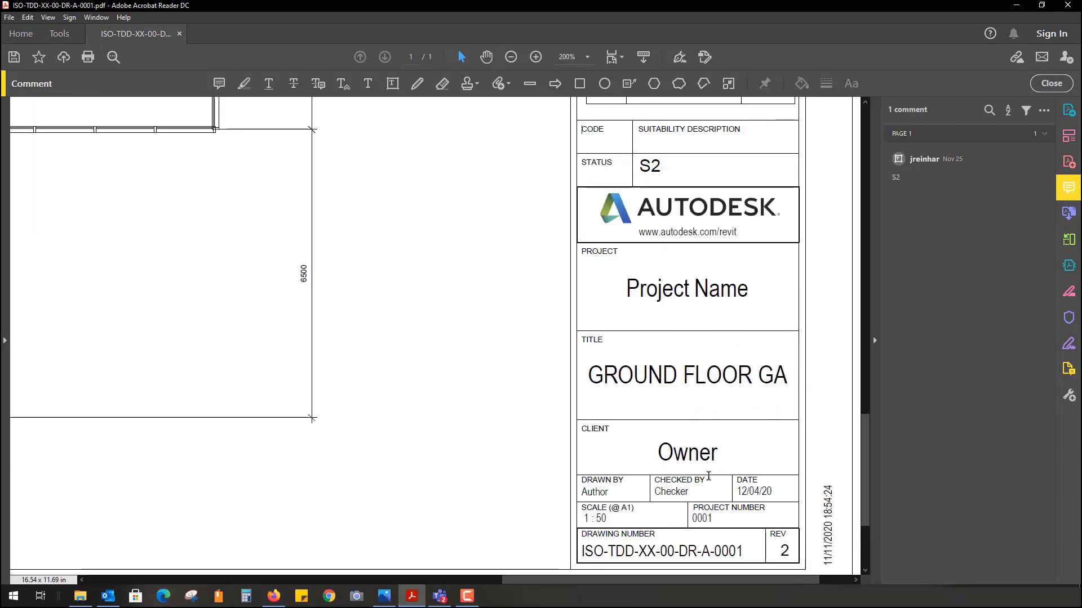
left_click(780, 456)
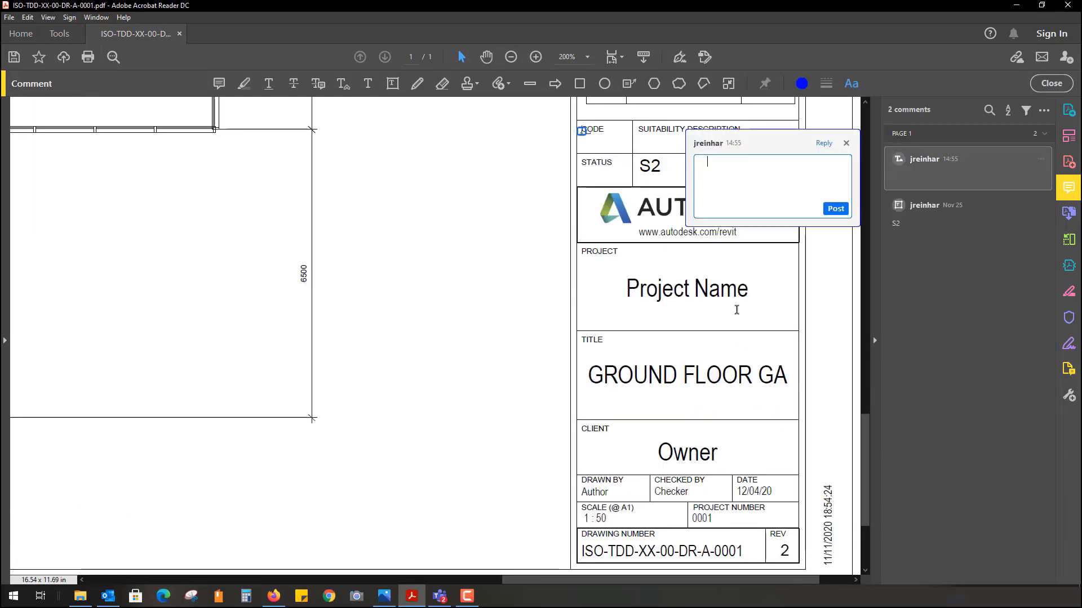
left_click(846, 144)
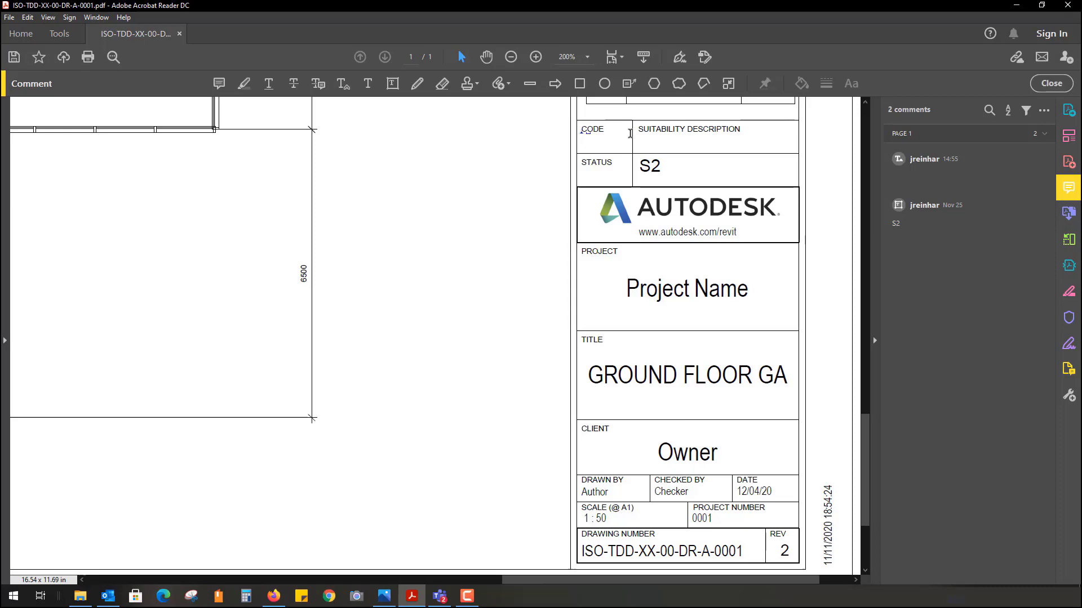
left_click(277, 599)
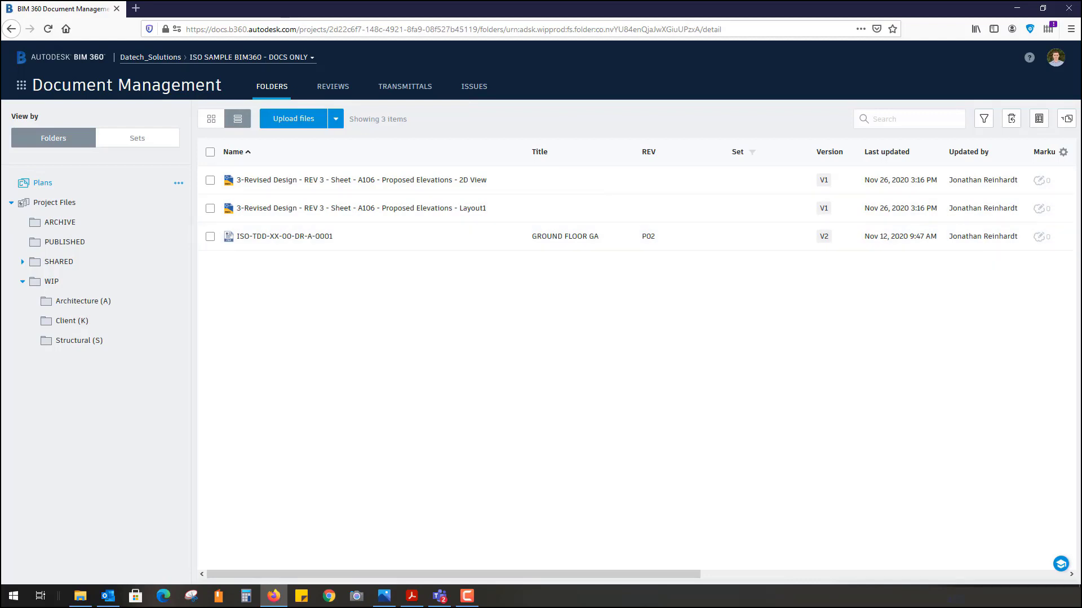
- Create a Text-type custom attribute named 'DRG. AUTHOR' from the Plans folder column settings
left_click(1063, 152)
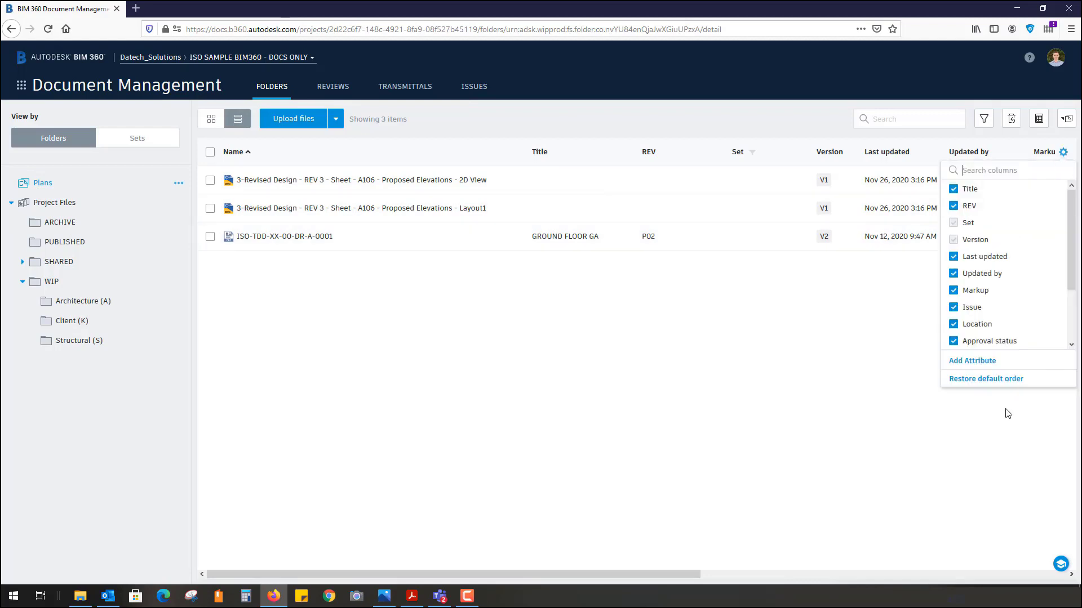
left_click(990, 361)
left_click(420, 228)
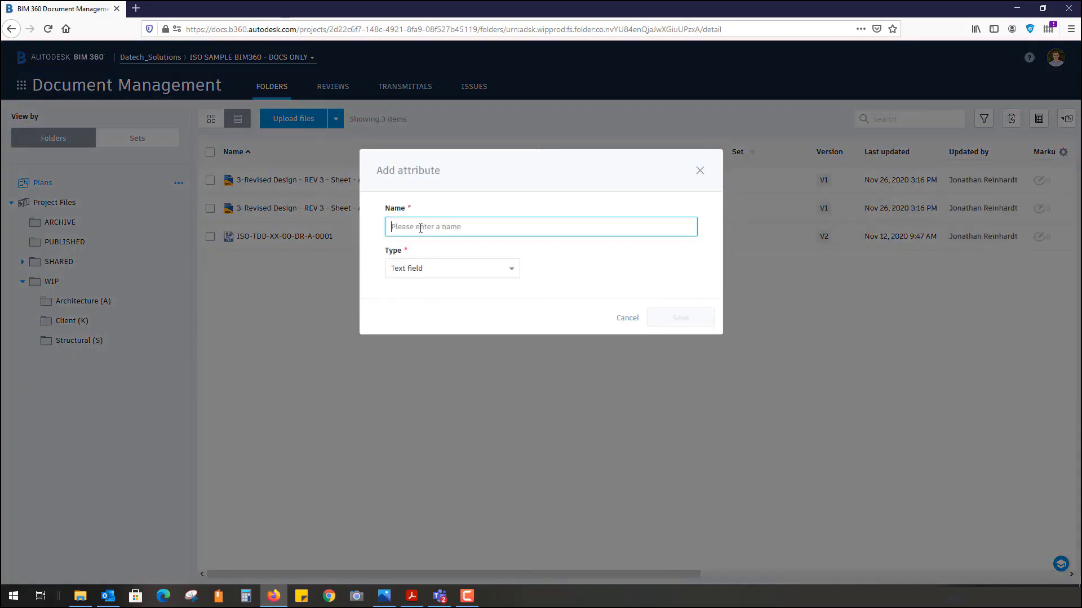
type("D")
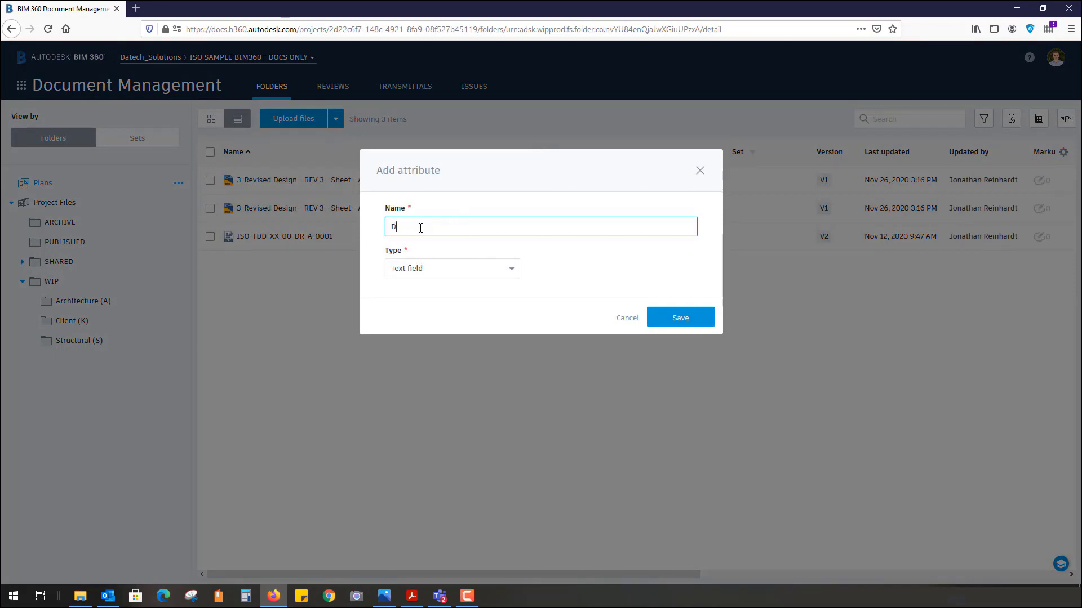
type("ER. AUTHOR")
left_click(686, 319)
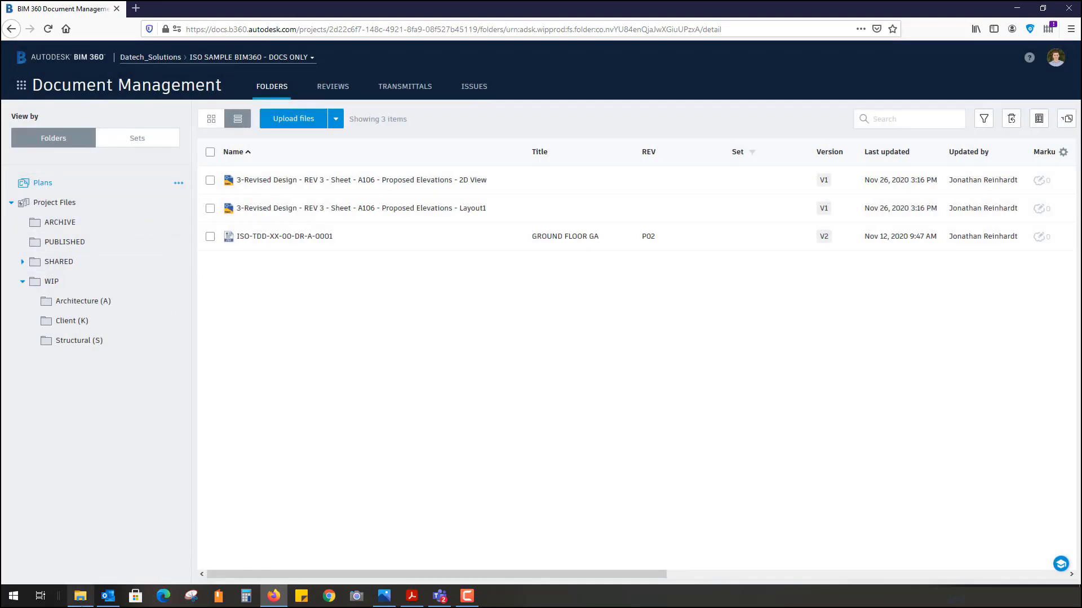
- Close the drawing in Acrobat without saving and drag ISO-TDD-XX-00-DR-A-0001.pdf into the Plans folder
left_click(80, 596)
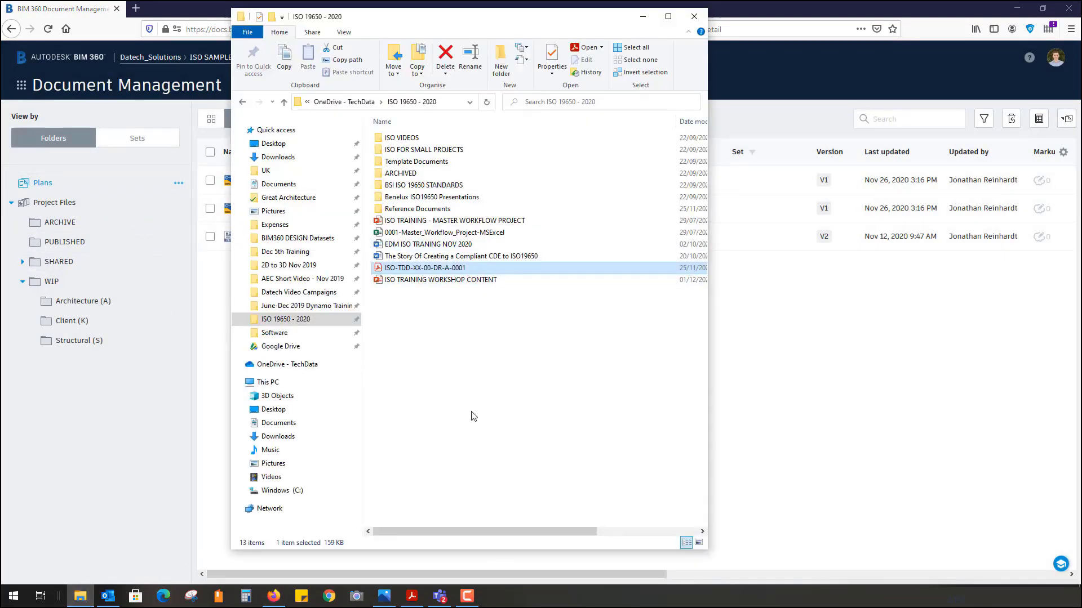
left_click(412, 596)
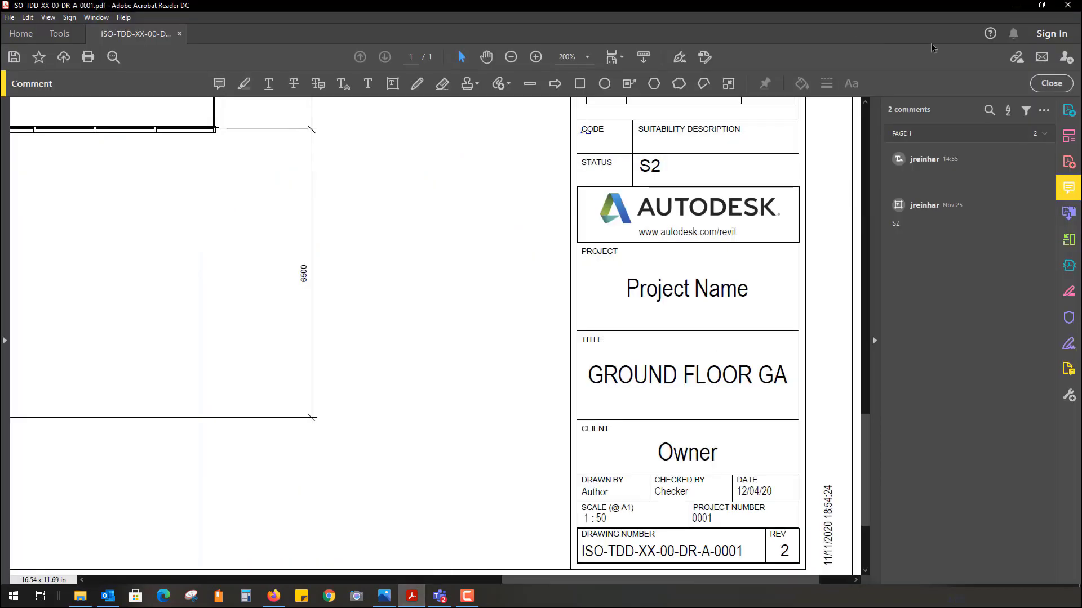
left_click(1067, 5)
left_click(599, 321)
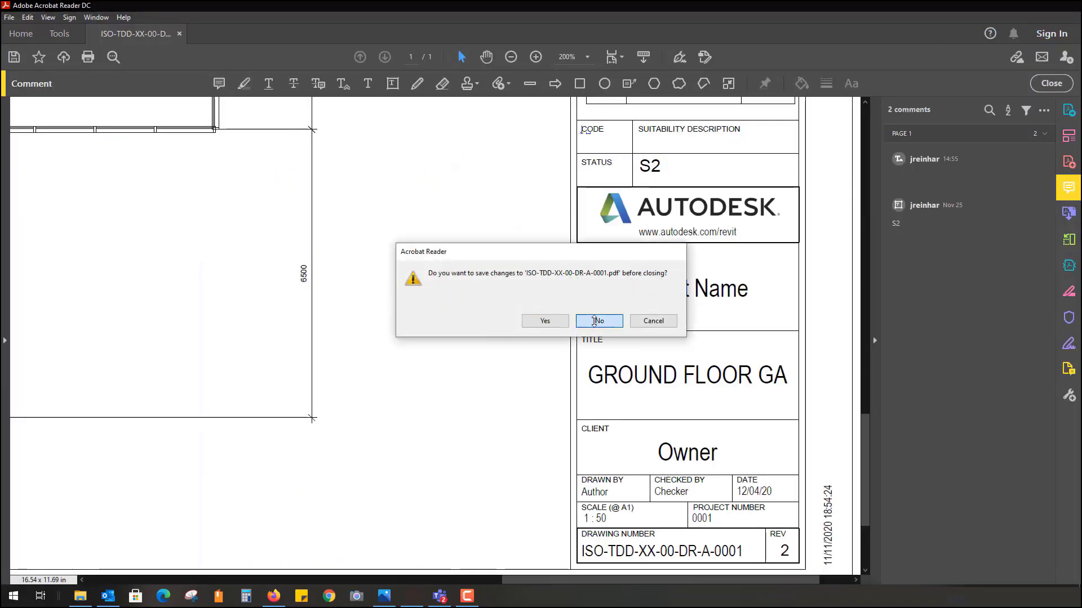
left_click_drag(438, 271, 877, 342)
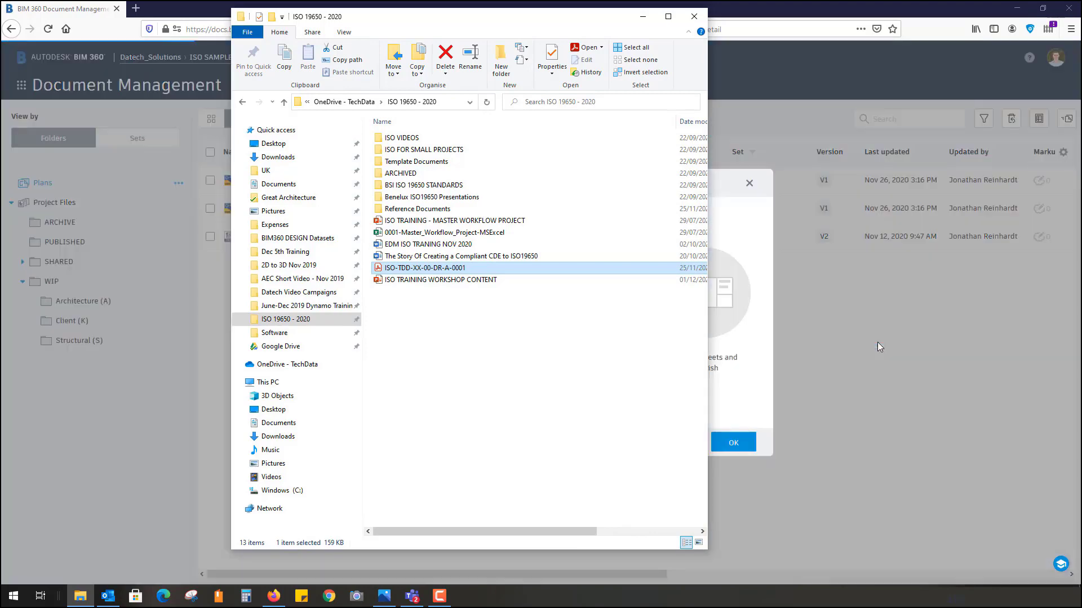
left_click(642, 17)
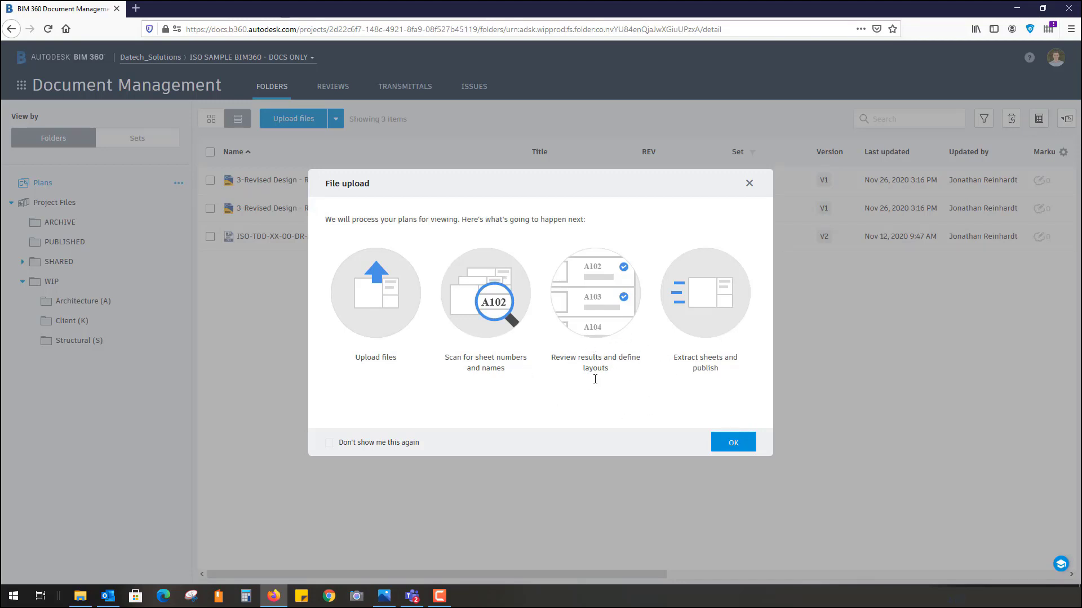
- Accept the File upload overview with OK to reach the Upload your files step
left_click(720, 446)
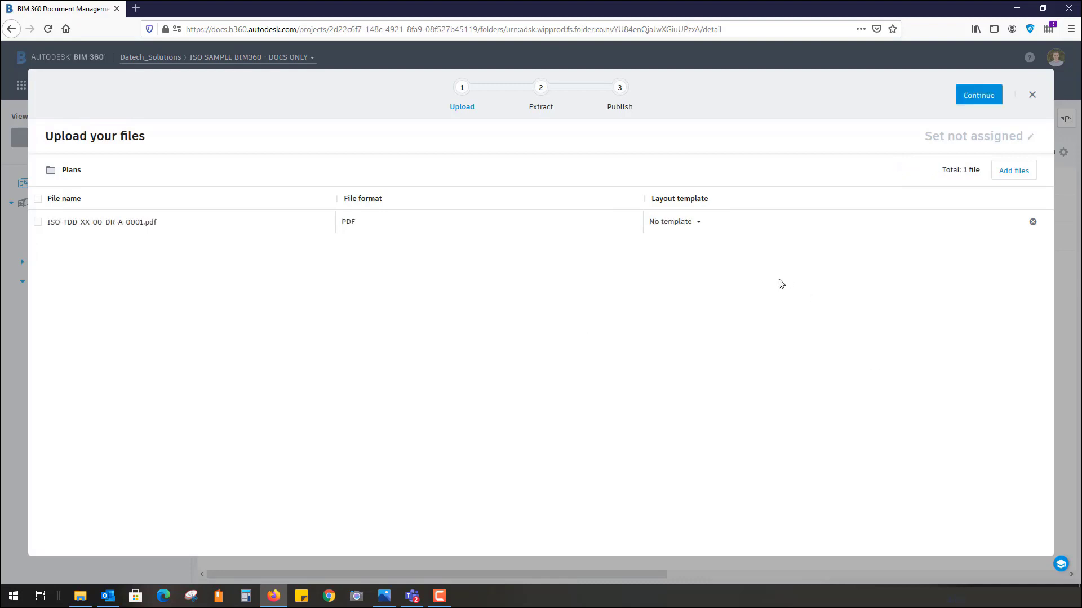
- Check the layout template and layout options for the PDF, keep No template, and continue to Extract
left_click(696, 223)
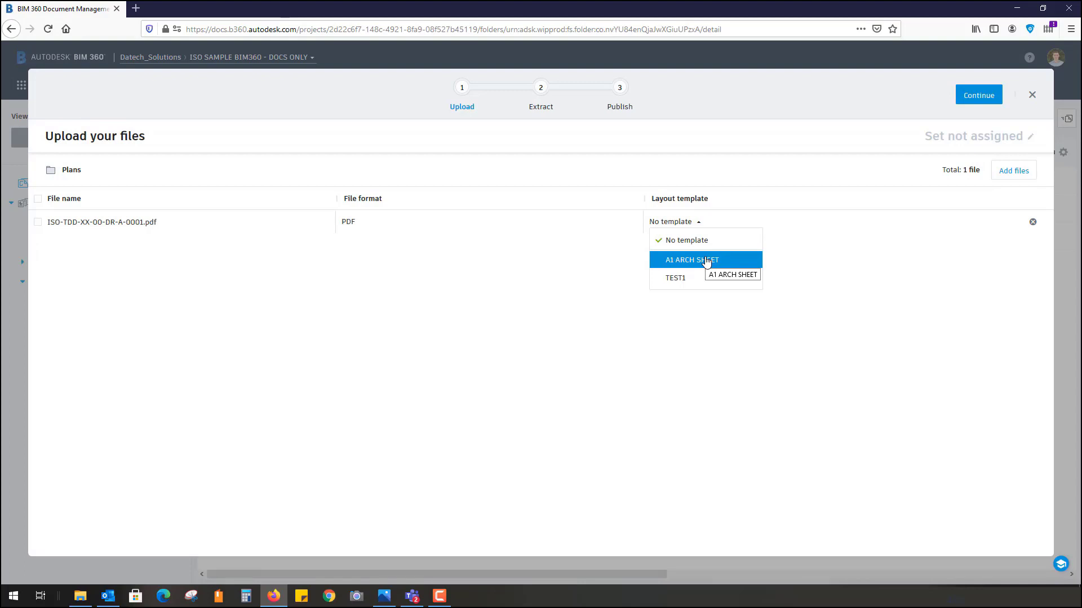
left_click(512, 273)
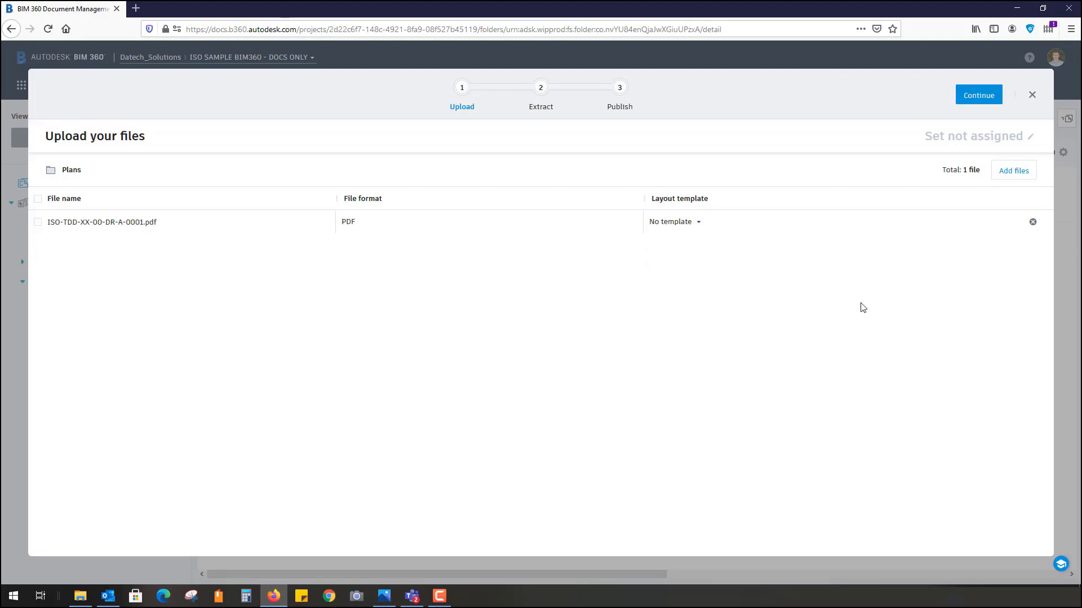
left_click(38, 222)
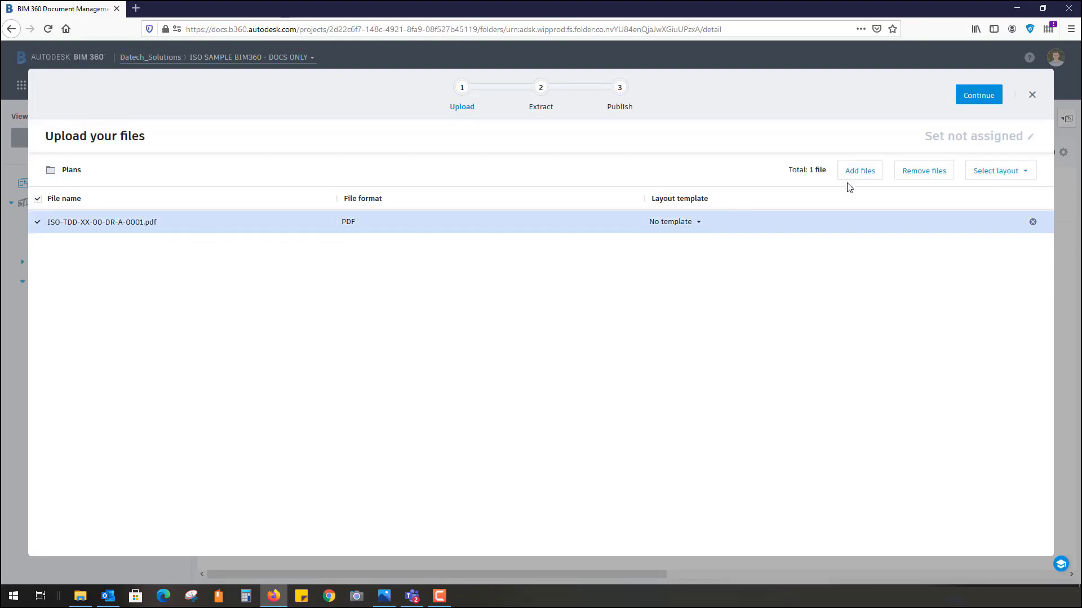
left_click(1003, 171)
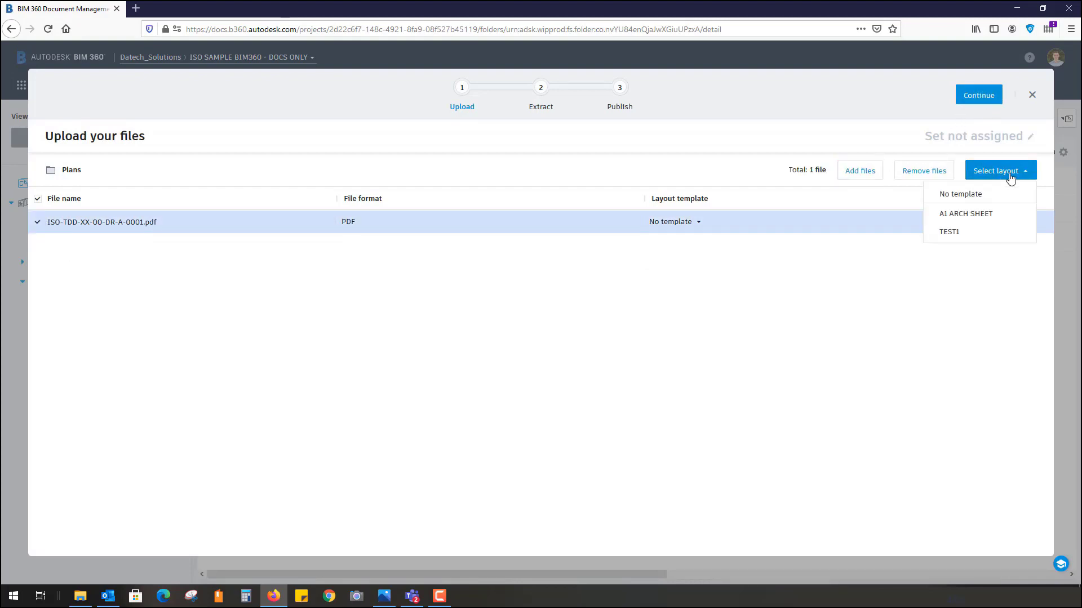
left_click(1008, 170)
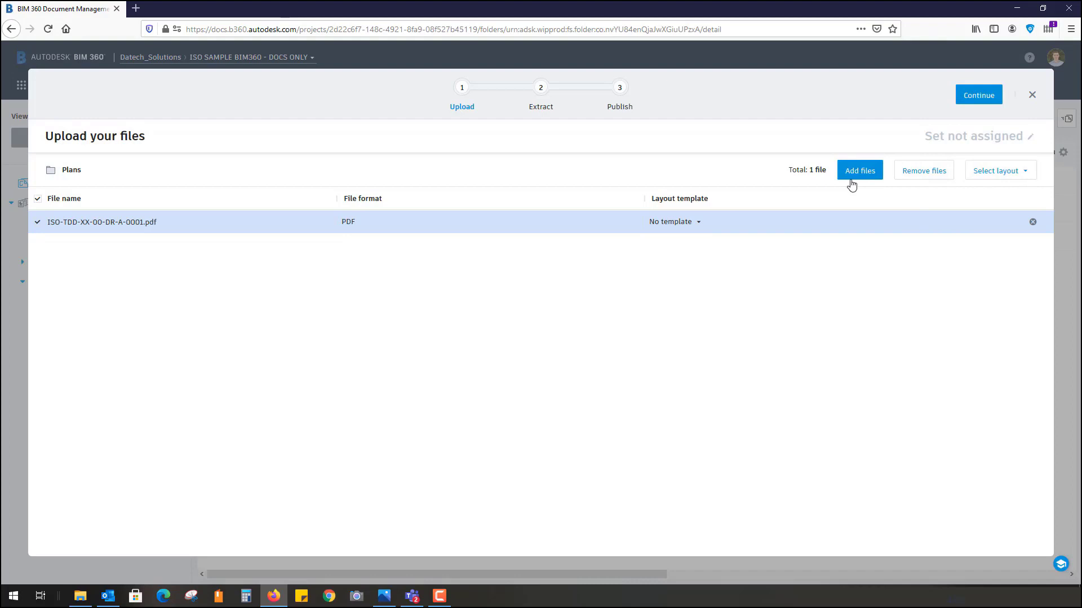
left_click(979, 95)
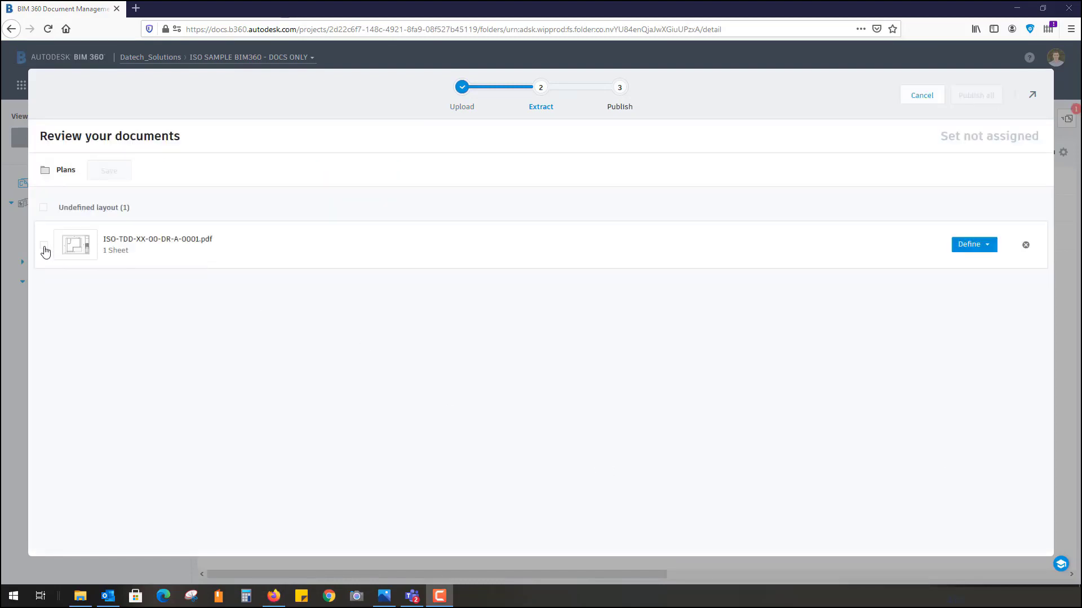
- Define the layout for ISO-TDD-XX-00-DR-A-0001.pdf by cropping the entire title block, then go to Step 2/2
left_click(43, 247)
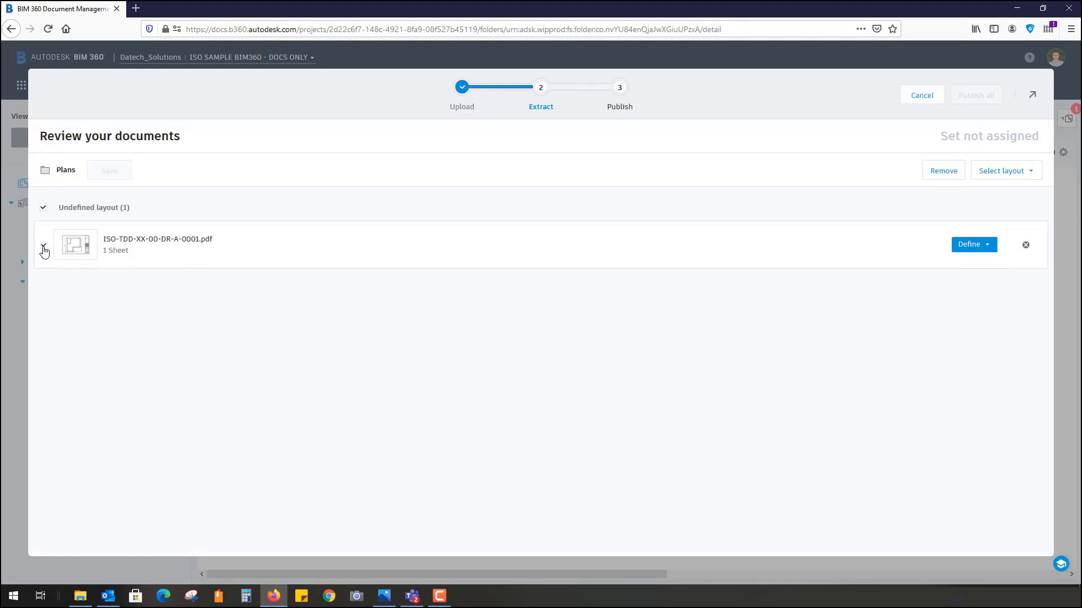
left_click(981, 246)
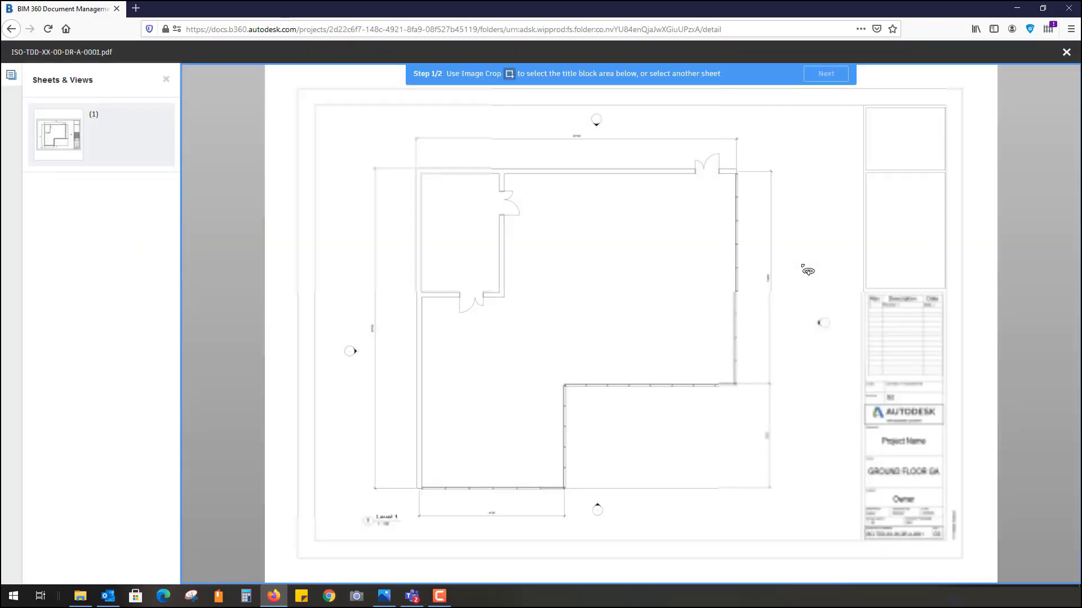
scroll(653, 356, "up", 6)
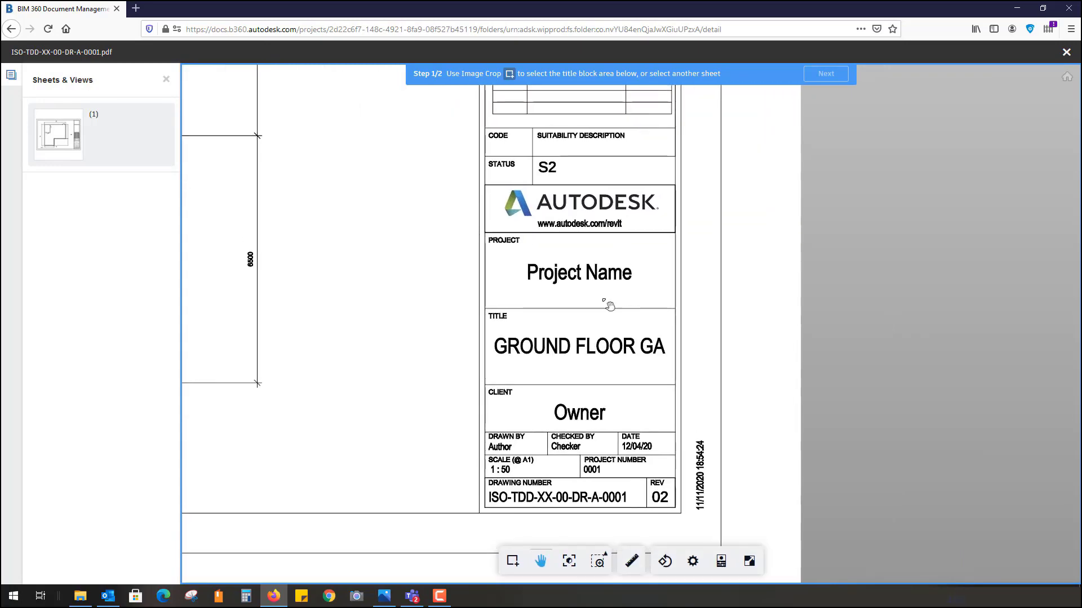
left_click(513, 563)
left_click_drag(481, 125, 676, 510)
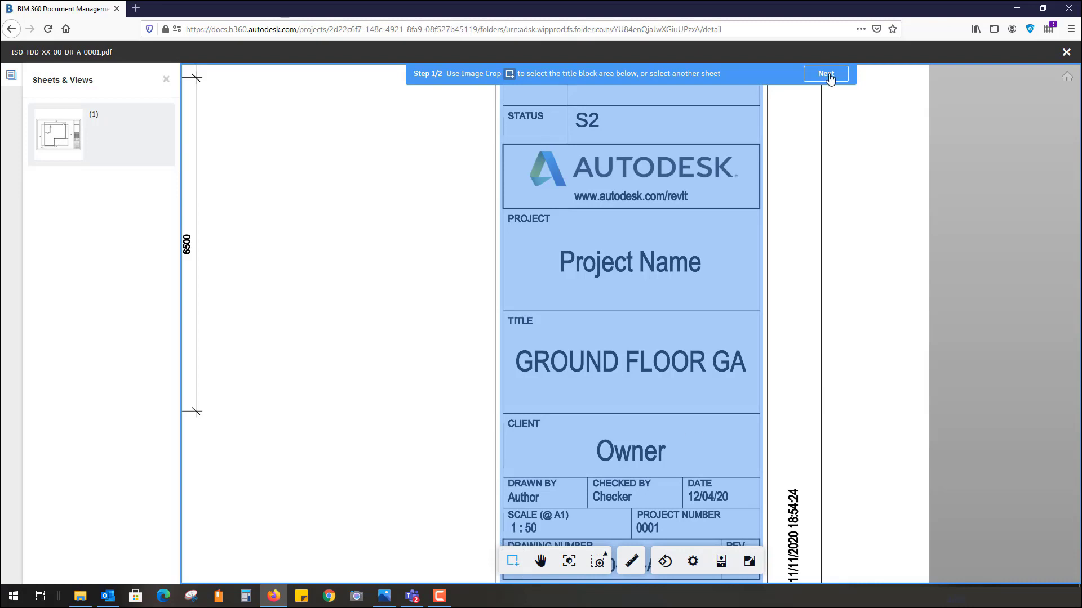
left_click(826, 75)
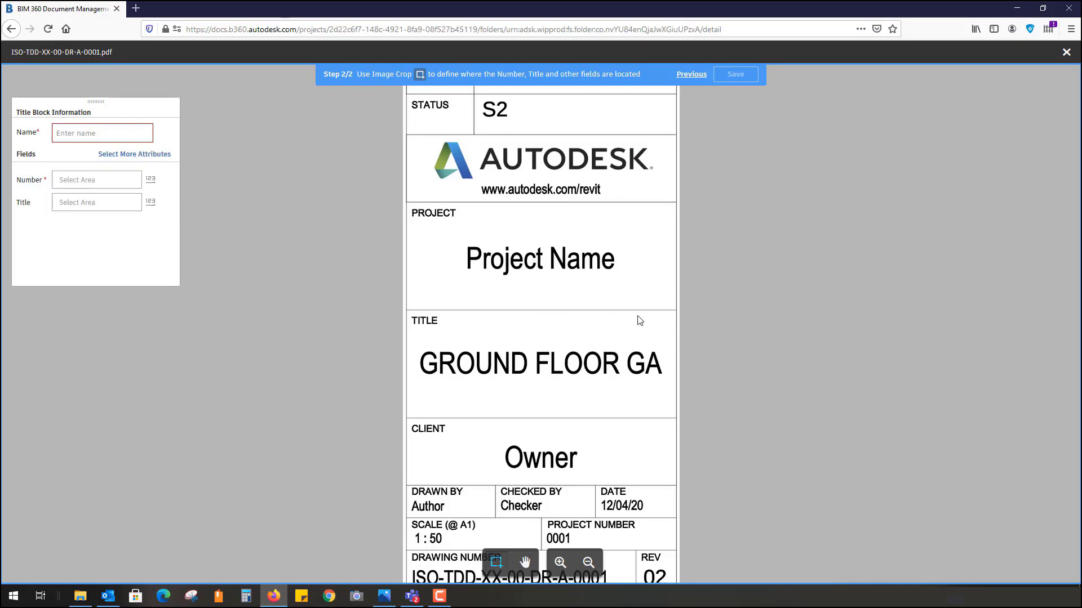
- Map the Number field to the drawing number ISO-TDD-XX-00-DR-A-0001 by cropping it on the sheet
left_click(525, 562)
left_click_drag(473, 465, 449, 280)
scroll(445, 446, "up", 5)
scroll(466, 394, "down", 4)
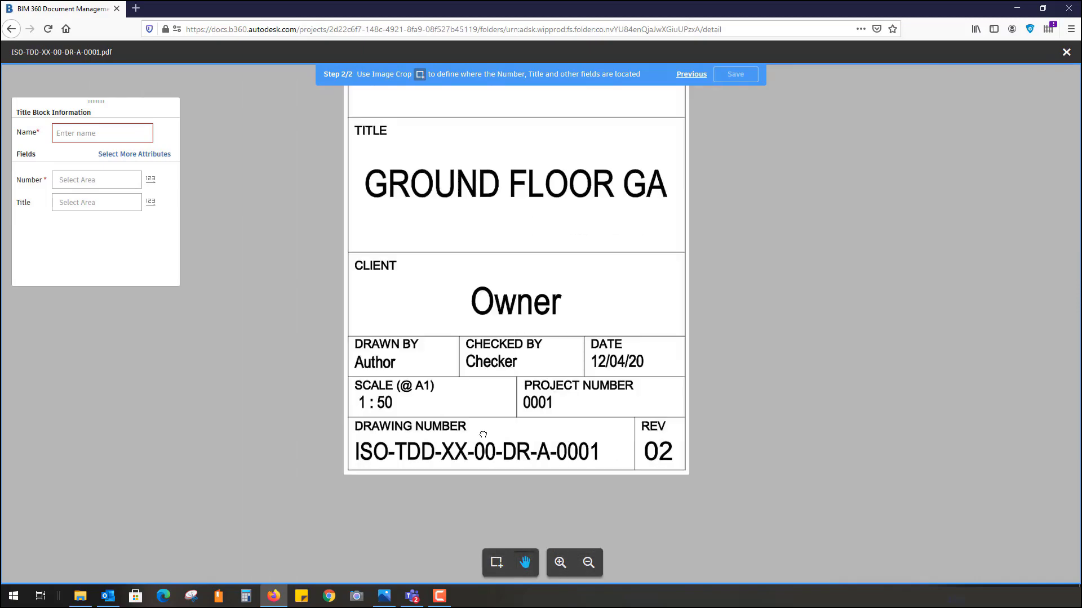
left_click_drag(480, 425, 482, 342)
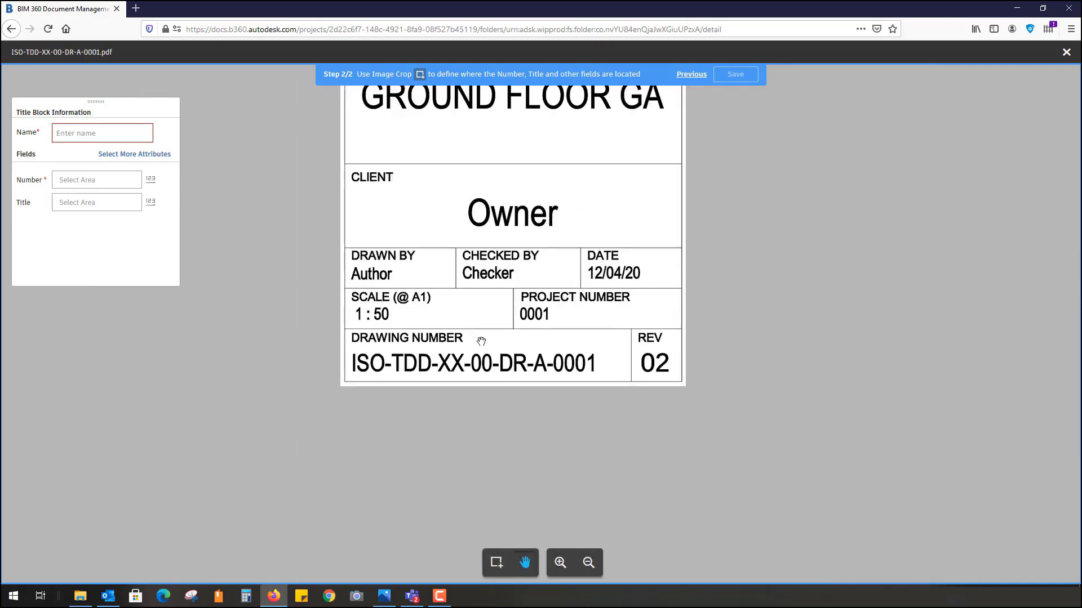
left_click(79, 182)
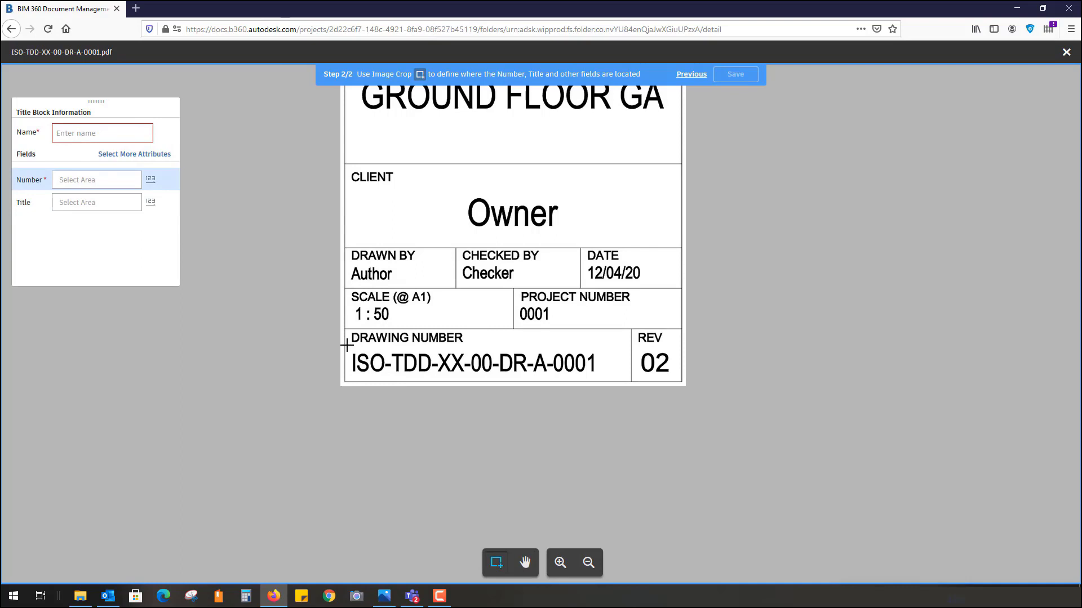
left_click_drag(348, 346, 621, 381)
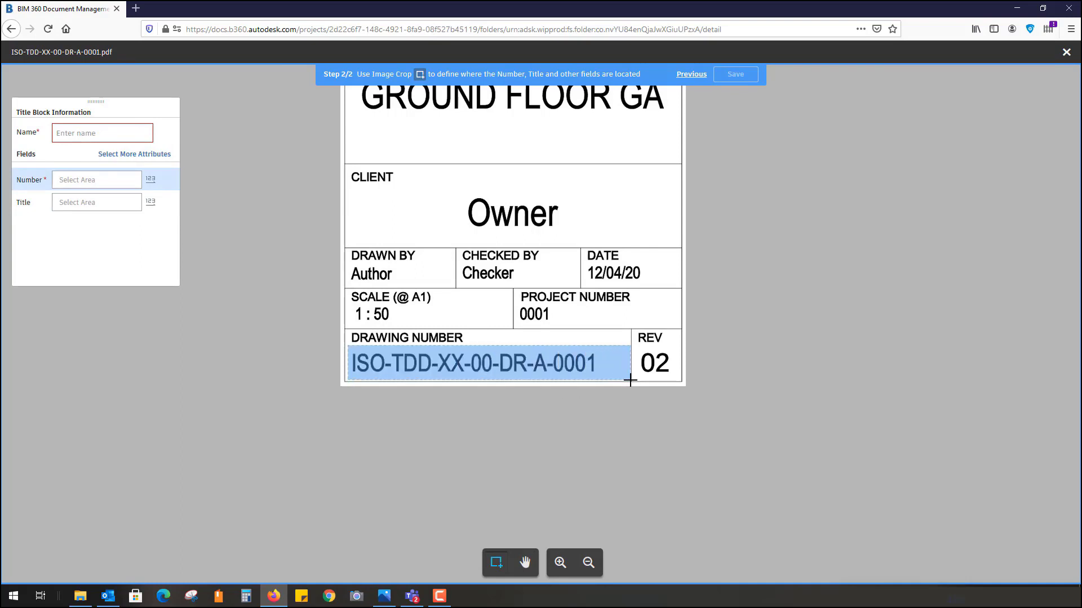
left_click_drag(629, 380, 628, 380)
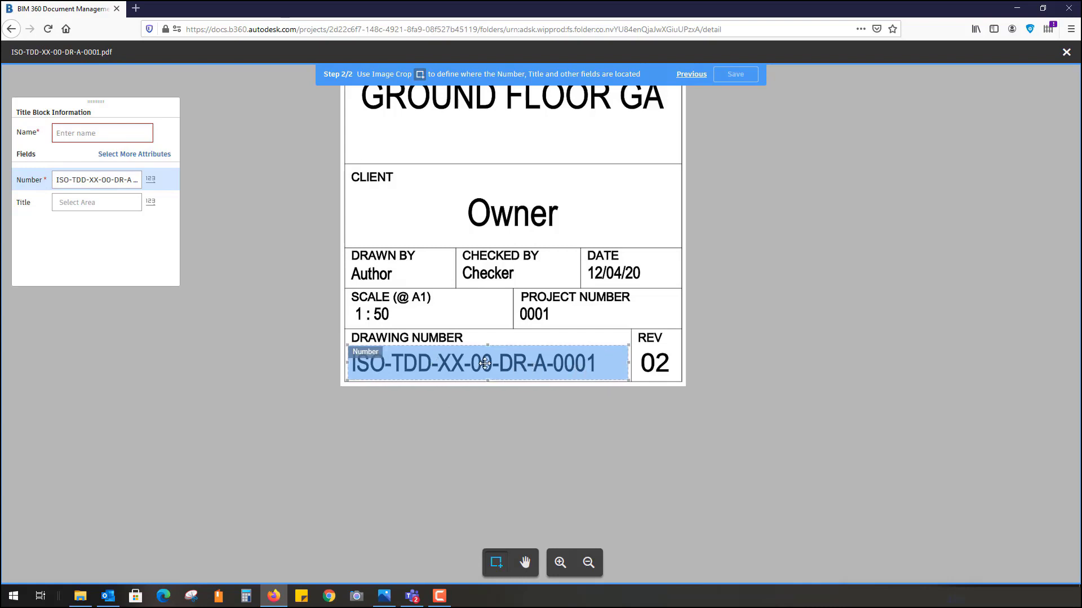
- Map the Title field, kept horizontal, to the GROUND FLOOR GA text in the TITLE row
left_click(92, 208)
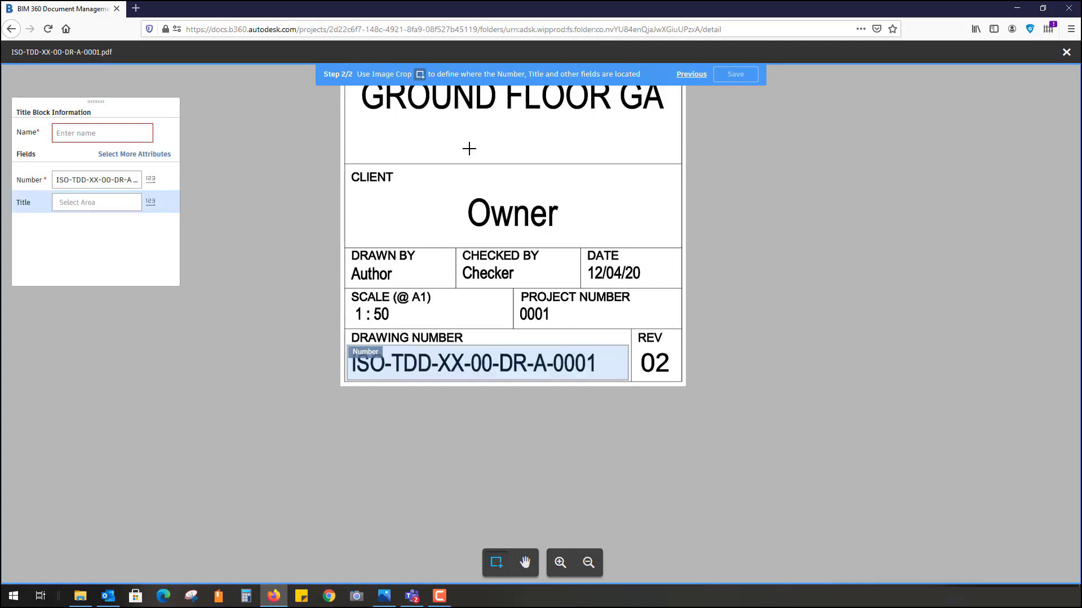
scroll(490, 155, "up", 5)
scroll(470, 426, "down", 6)
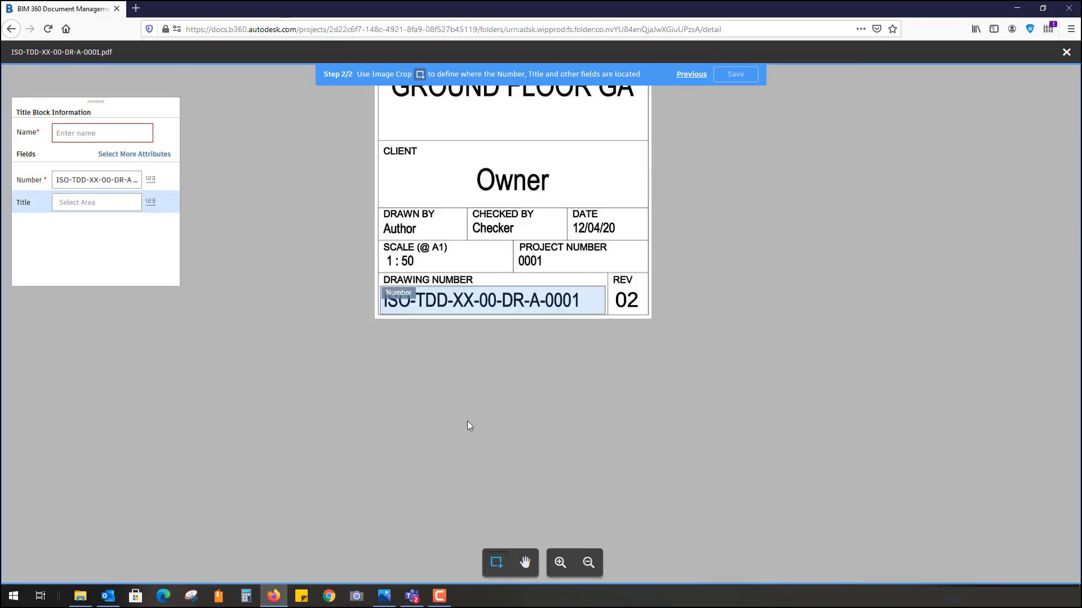
left_click(525, 563)
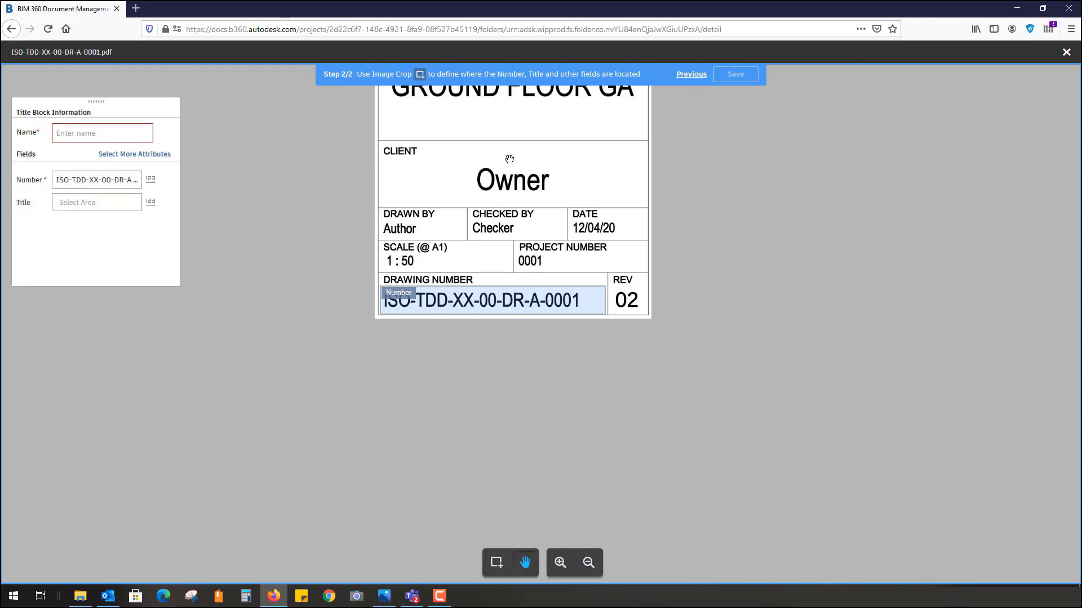
left_click_drag(510, 164, 497, 284)
scroll(379, 208, "up", 3)
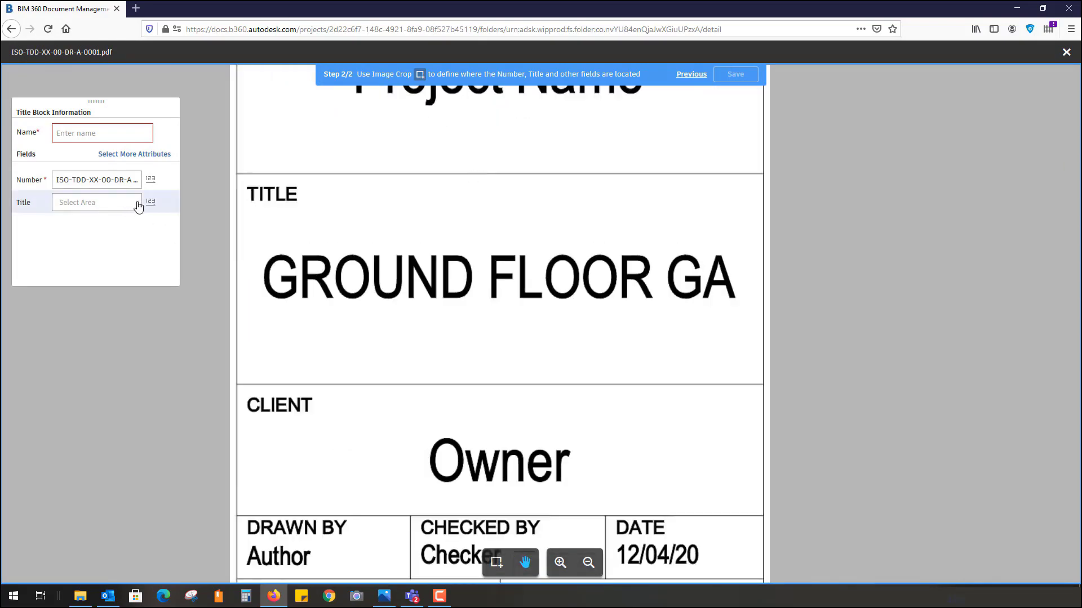
left_click(114, 214)
left_click(148, 203)
left_click(150, 203)
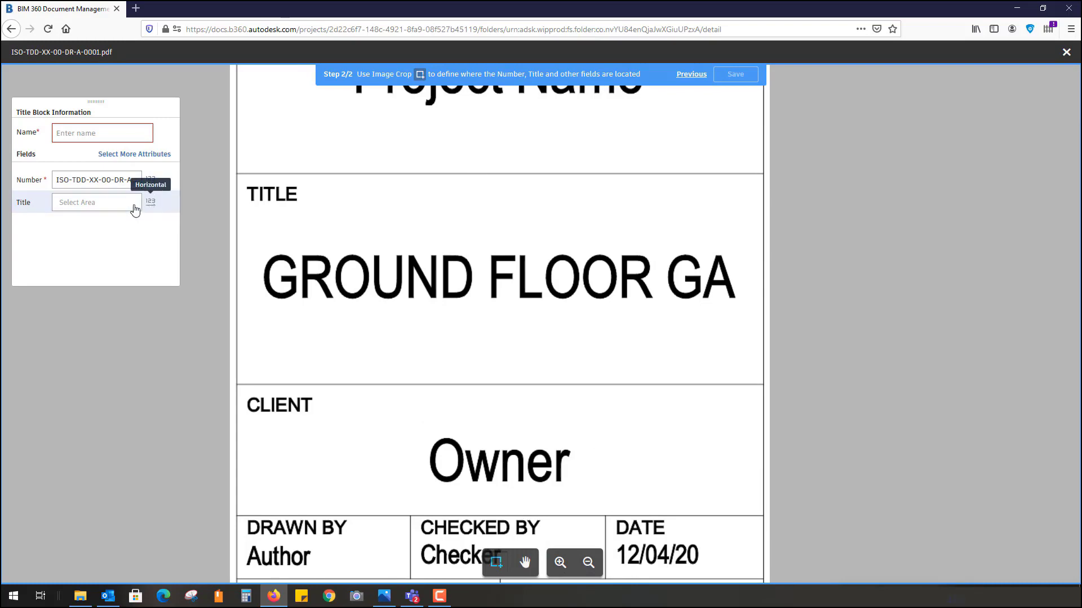
left_click(97, 203)
left_click_drag(244, 212, 755, 381)
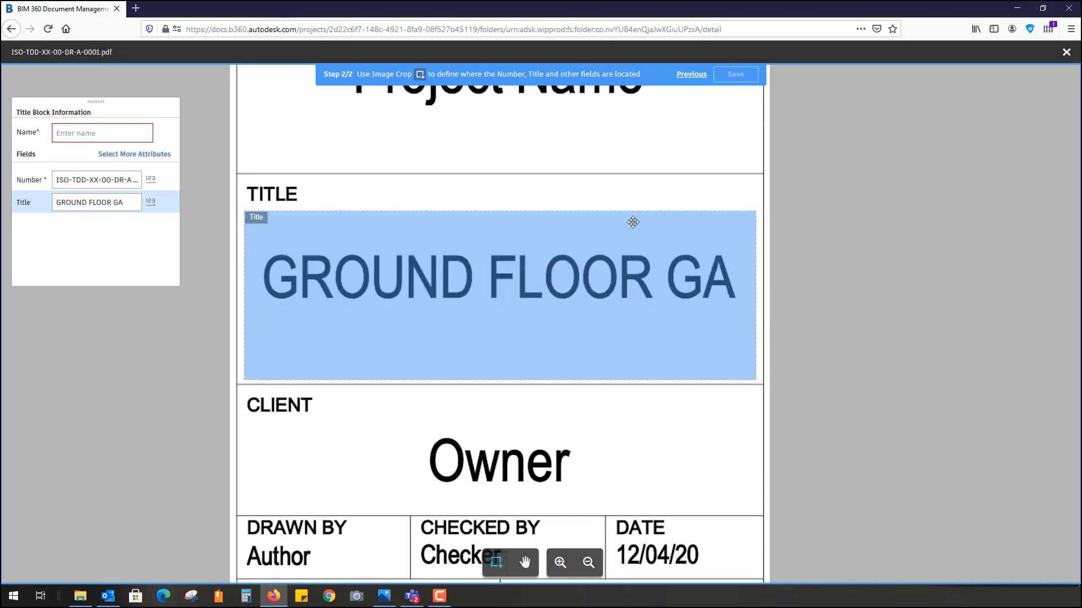
- Enter A3 STANDARD as the title block template name
left_click(128, 134)
type("A3 STANDARD")
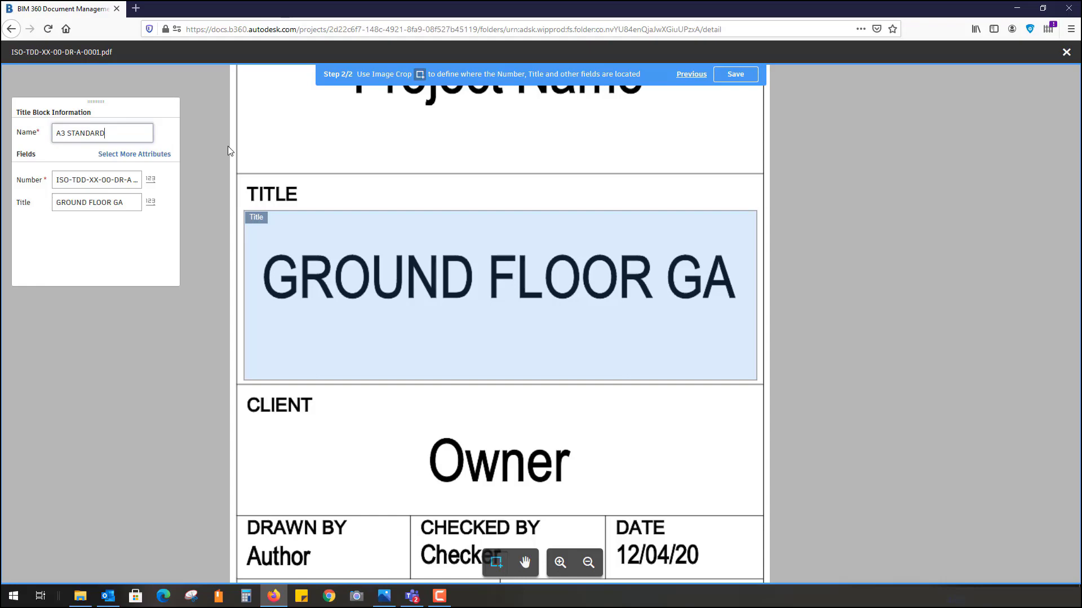
- Add a REV attribute field and crop the 02 value from the sheet's REV cell
left_click(163, 158)
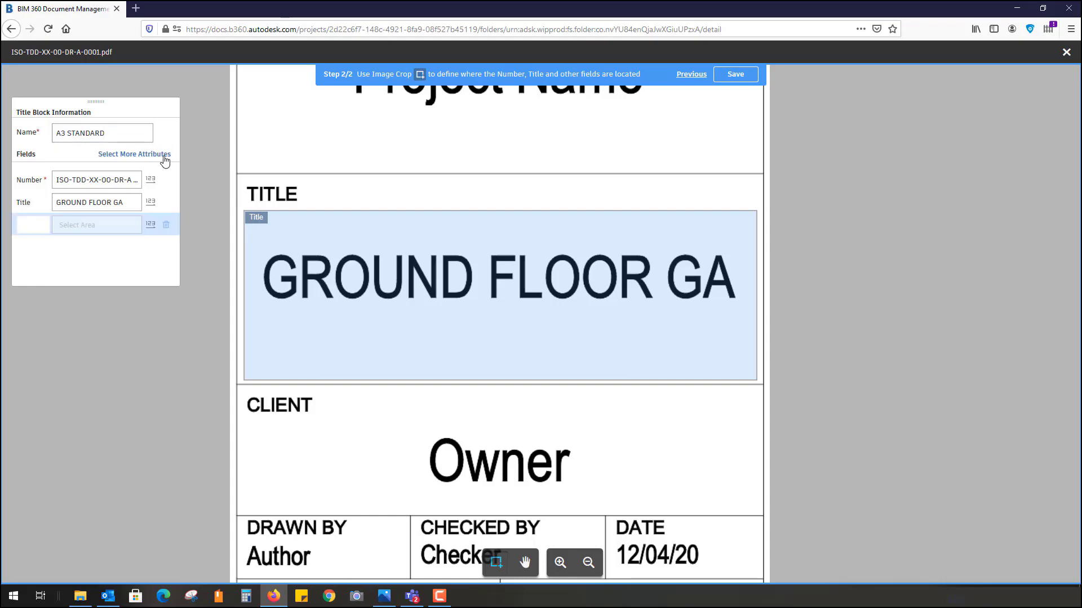
left_click(34, 227)
left_click(43, 255)
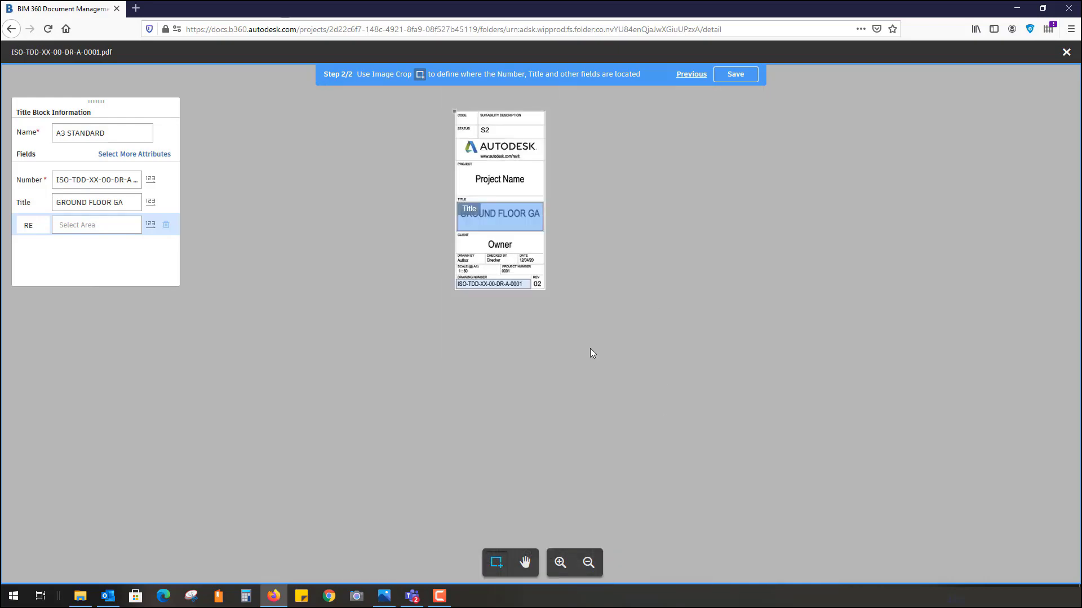
left_click(524, 562)
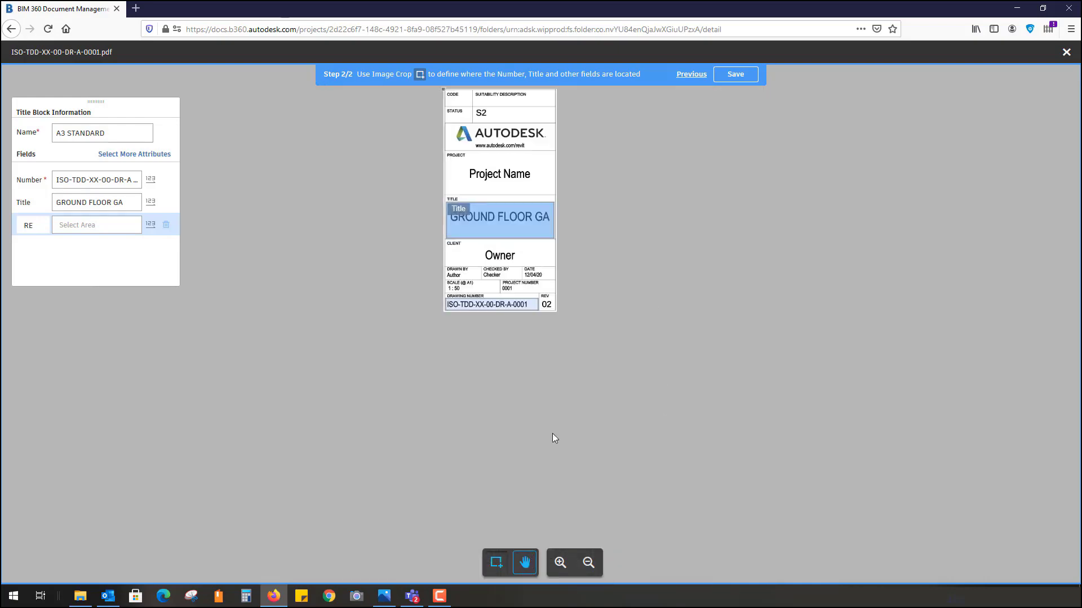
scroll(554, 333, "up", 3)
scroll(603, 413, "up", 5)
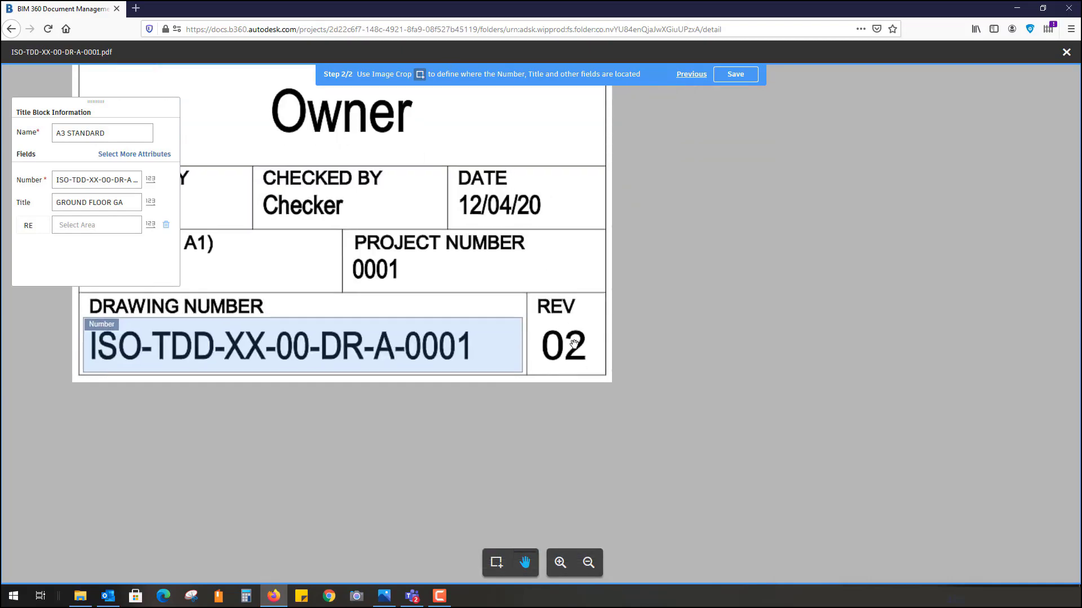
left_click_drag(573, 344, 541, 309)
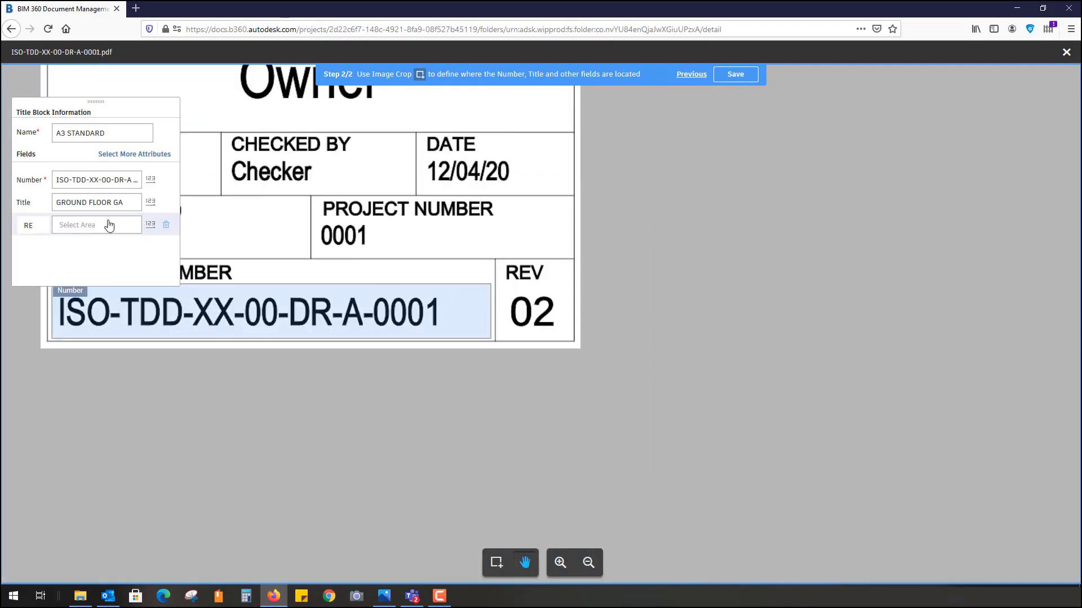
left_click(109, 225)
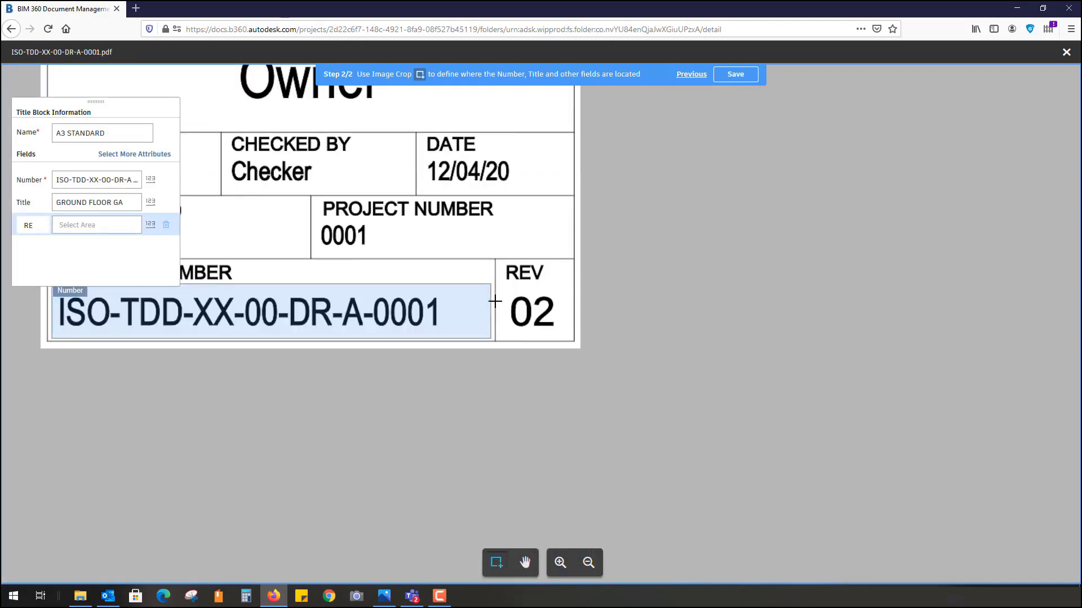
left_click_drag(501, 286, 572, 338)
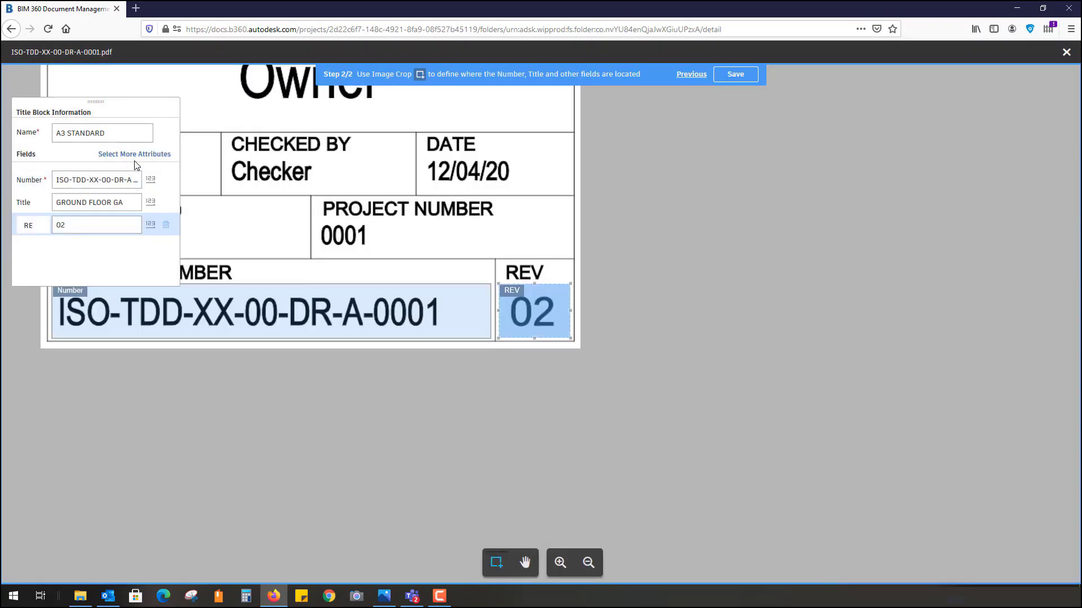
- Add a STATUS attribute field and crop the S2 value from the sheet's STATUS row
left_click(134, 156)
left_click(34, 248)
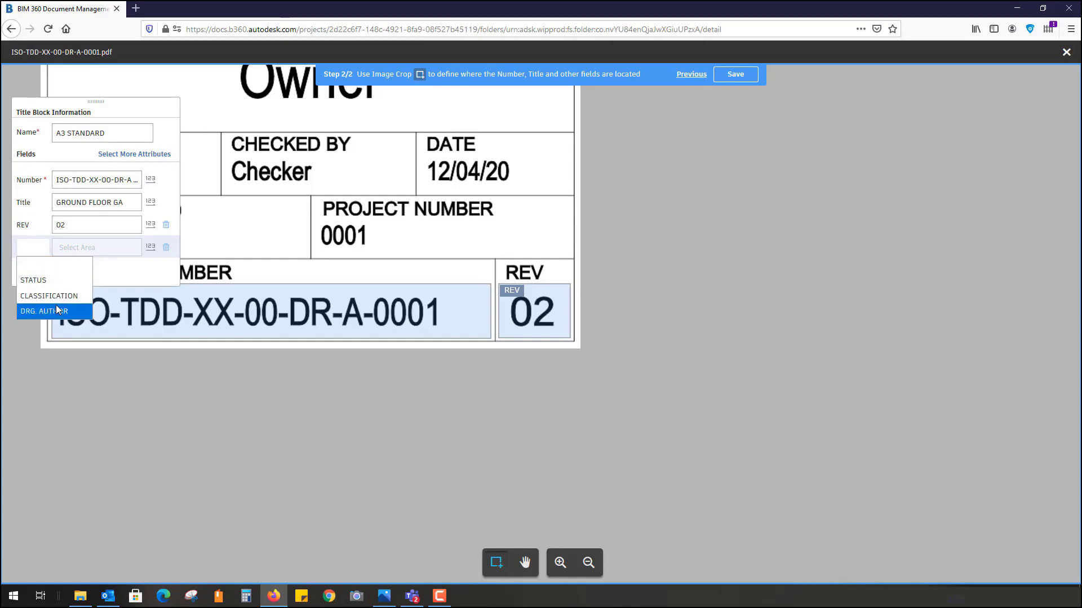
left_click(34, 280)
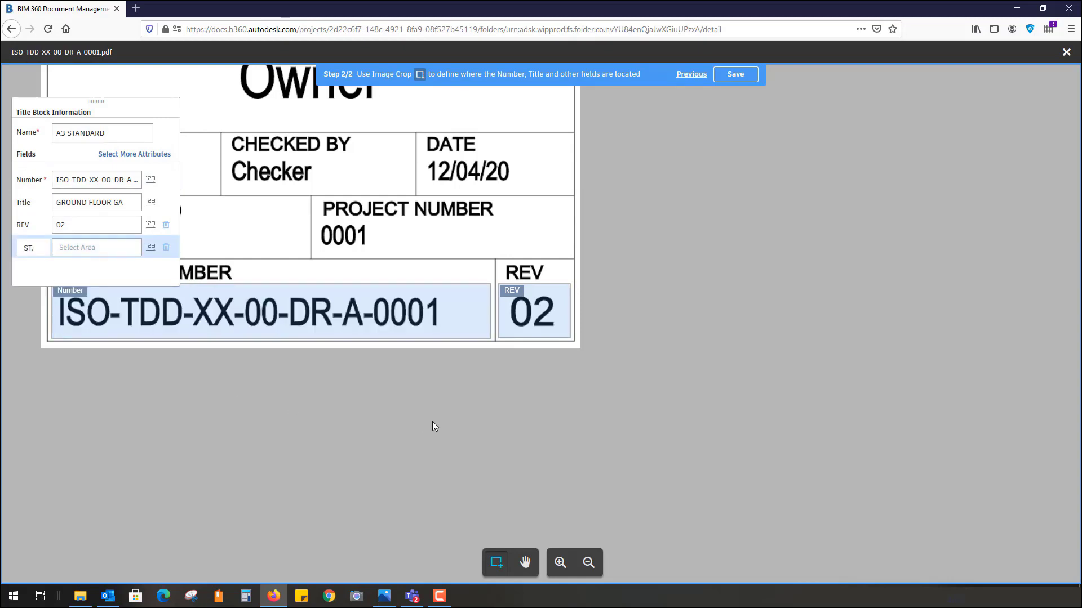
left_click(524, 563)
mouse_move(487, 307)
left_mouse_down()
mouse_move(512, 414)
mouse_move(580, 580)
left_mouse_up()
left_click_drag(456, 212, 494, 454)
left_click_drag(507, 304, 507, 533)
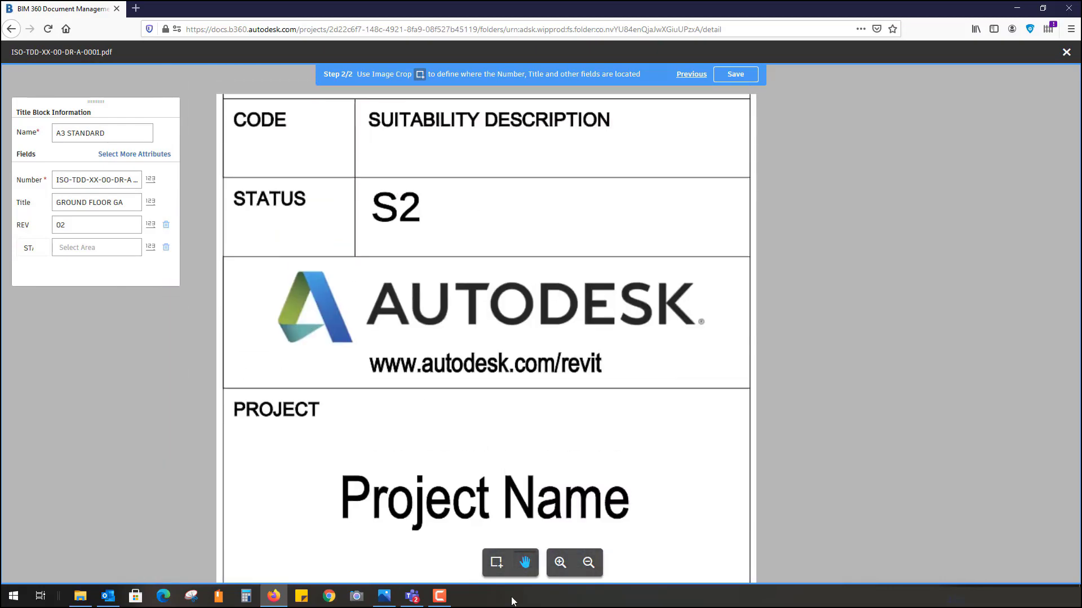
left_click_drag(439, 260, 430, 335)
left_click(123, 252)
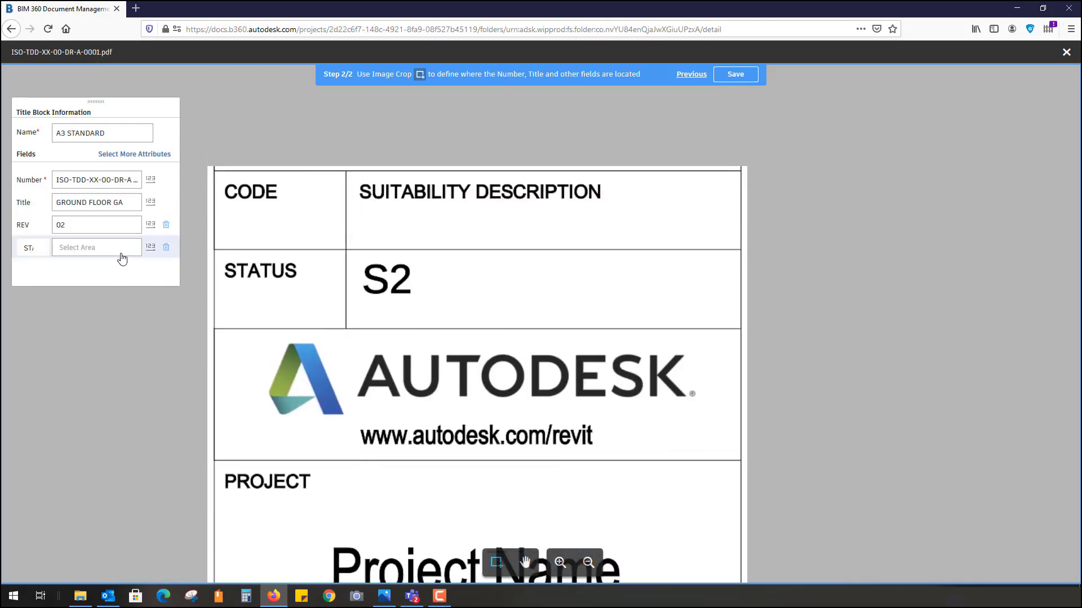
left_click_drag(347, 251, 581, 327)
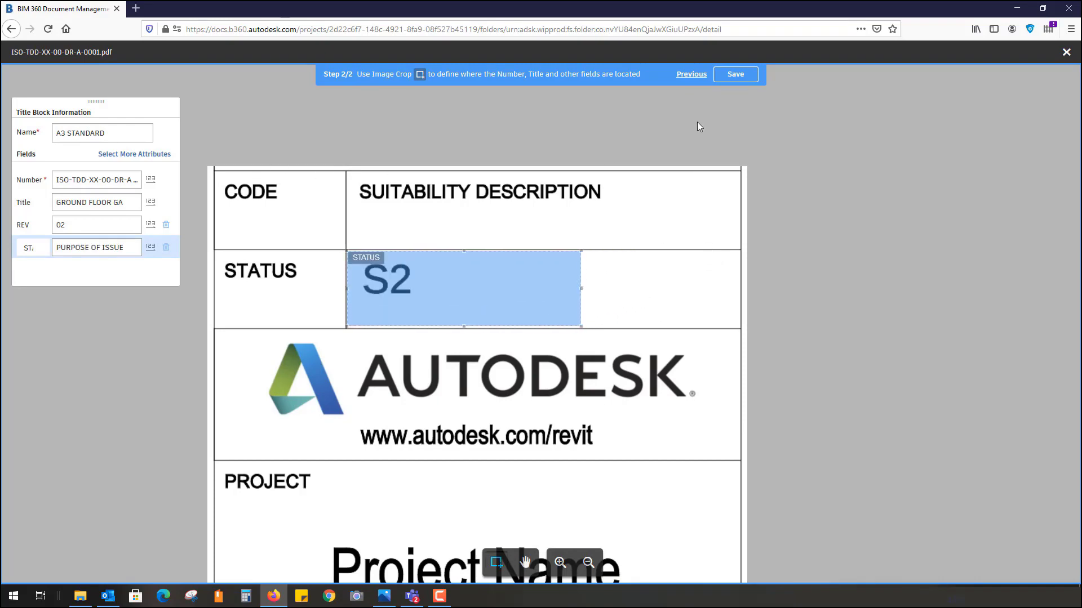
scroll(487, 212, "down", 1)
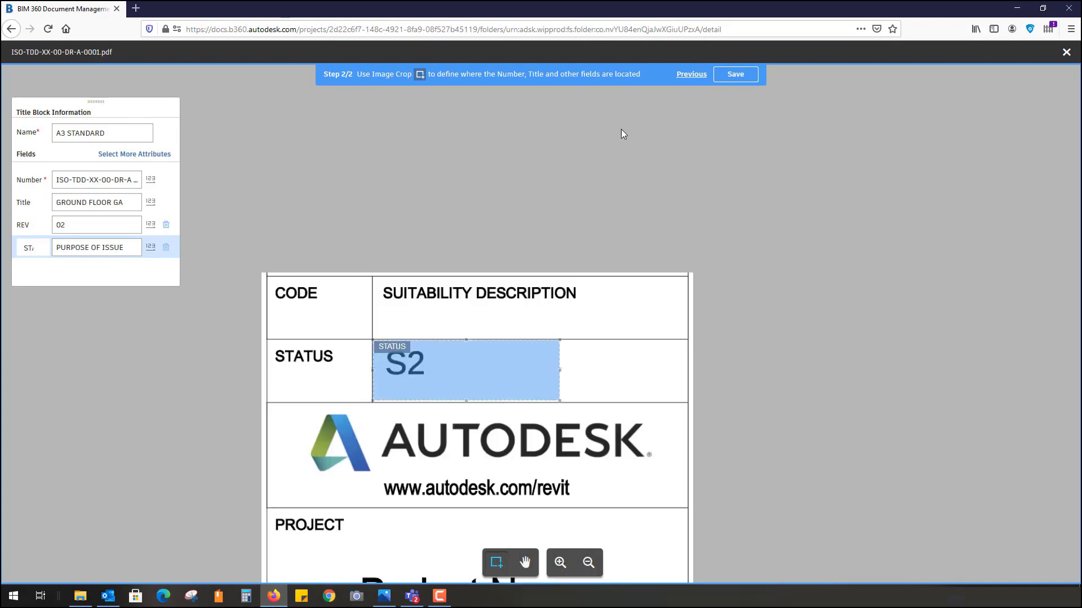
- Save the A3 STANDARD template and check the extracted Title GROUND FLOOR GA, REV 02, STATUS S2
left_click(738, 77)
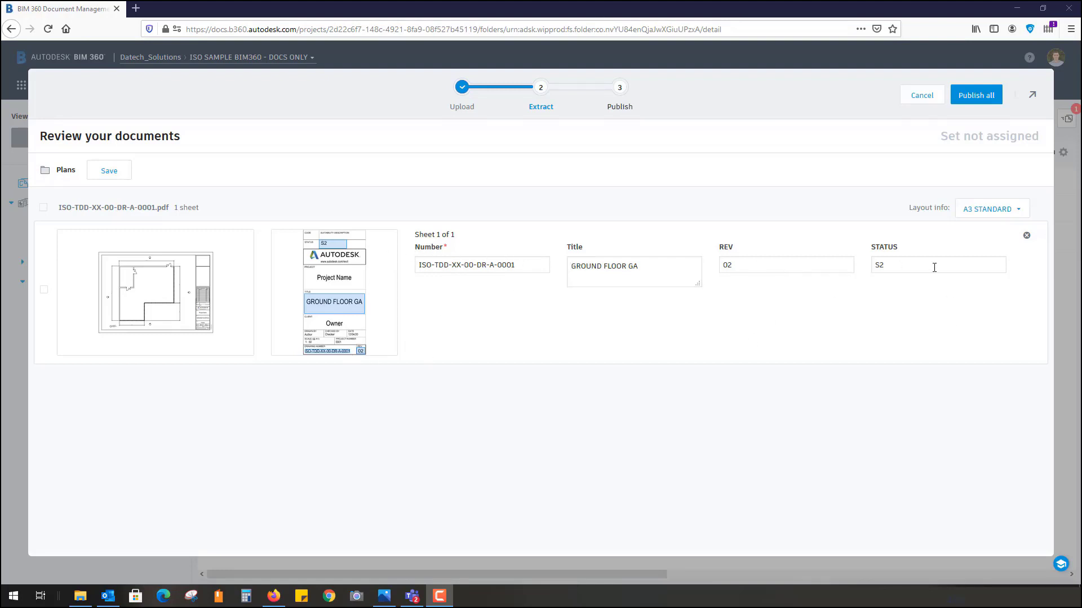
- Publish all reviewed documents, publishing the single PDF drawing
left_click(981, 101)
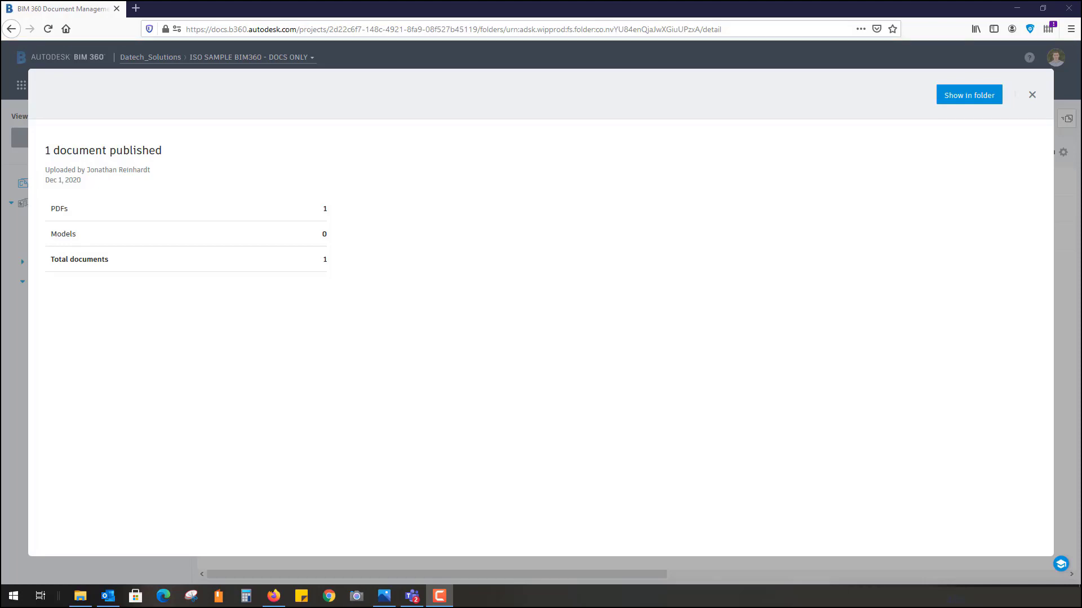
- Go to the Plans folder and widen the File Name column to show ISO-TDD-XX-00-DR-A-0001 in full
left_click(956, 100)
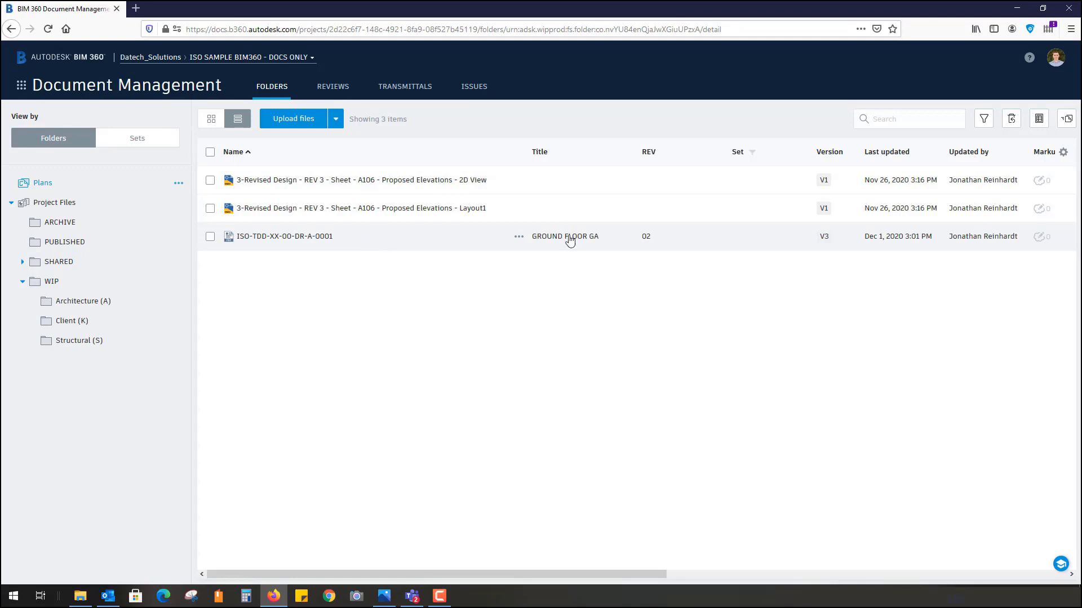
left_click_drag(646, 573, 995, 575)
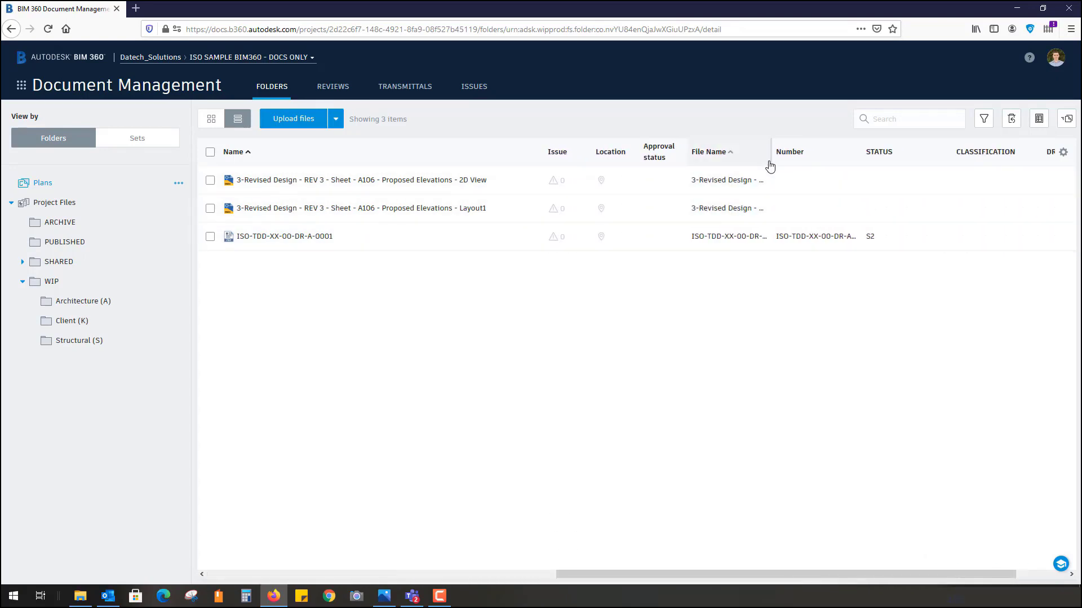
left_click_drag(769, 152, 867, 152)
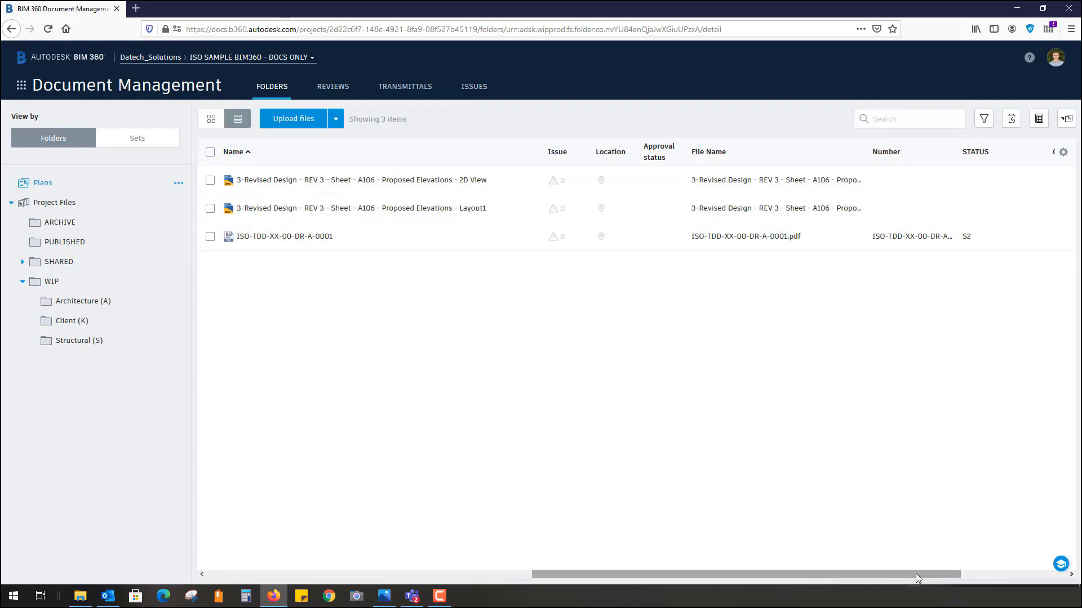
left_click_drag(915, 573, 1049, 569)
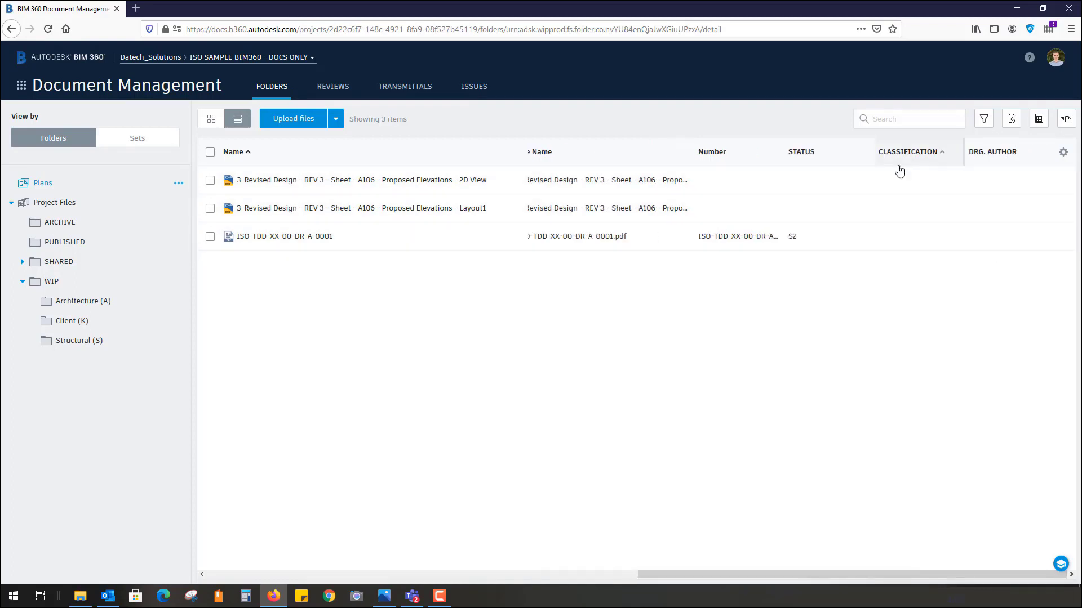
left_click_drag(986, 572, 556, 573)
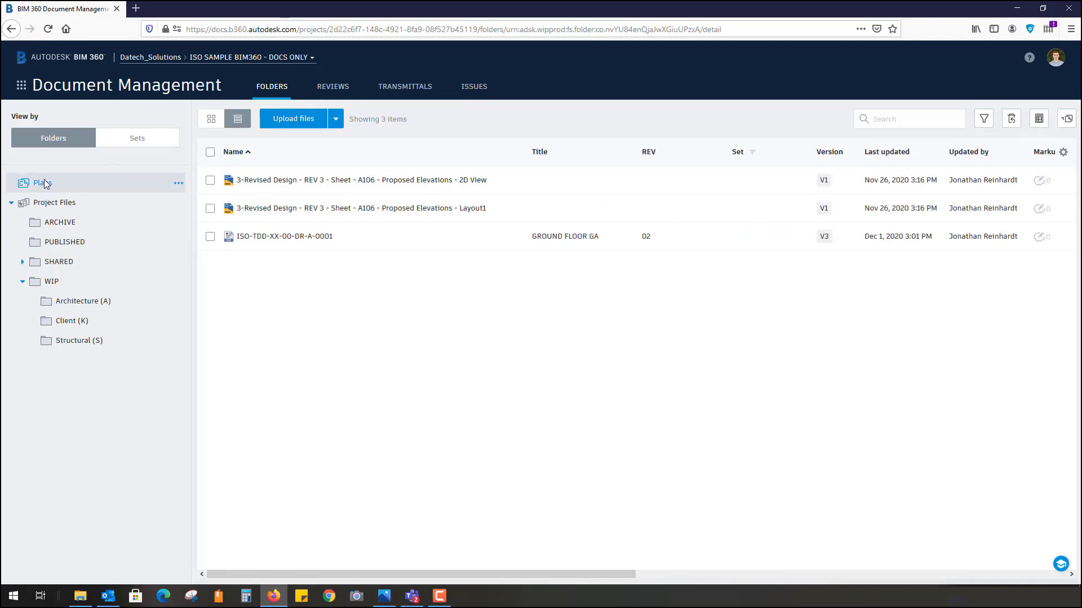